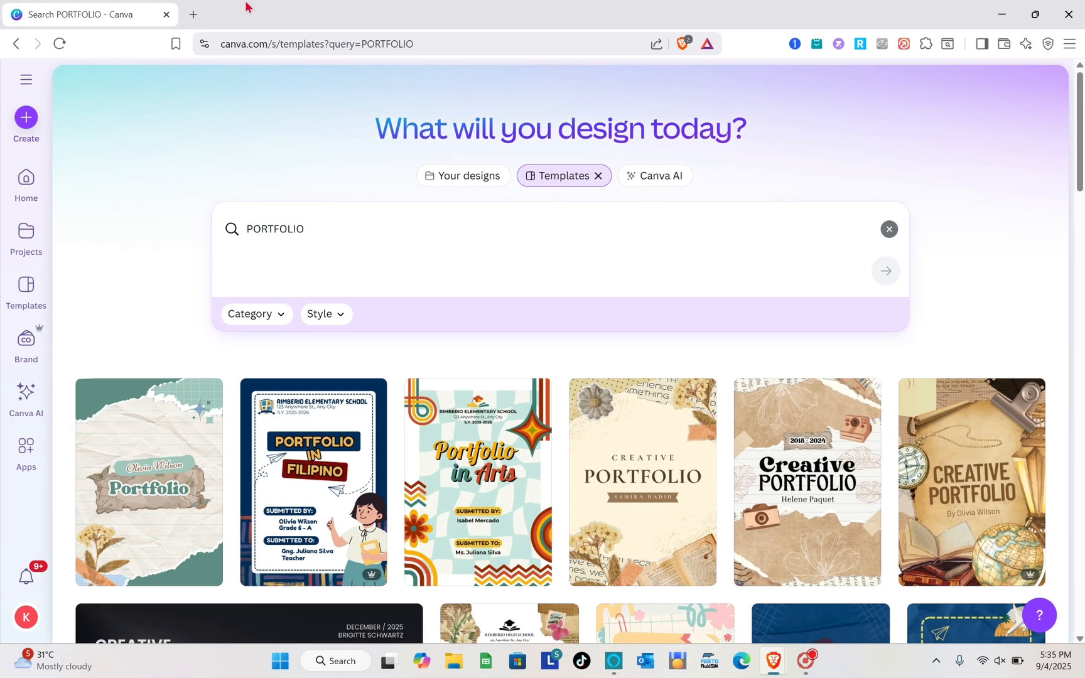
- Open the Canva home page in a new browser tab, look over the recent designs, and close that tab
click(190, 14)
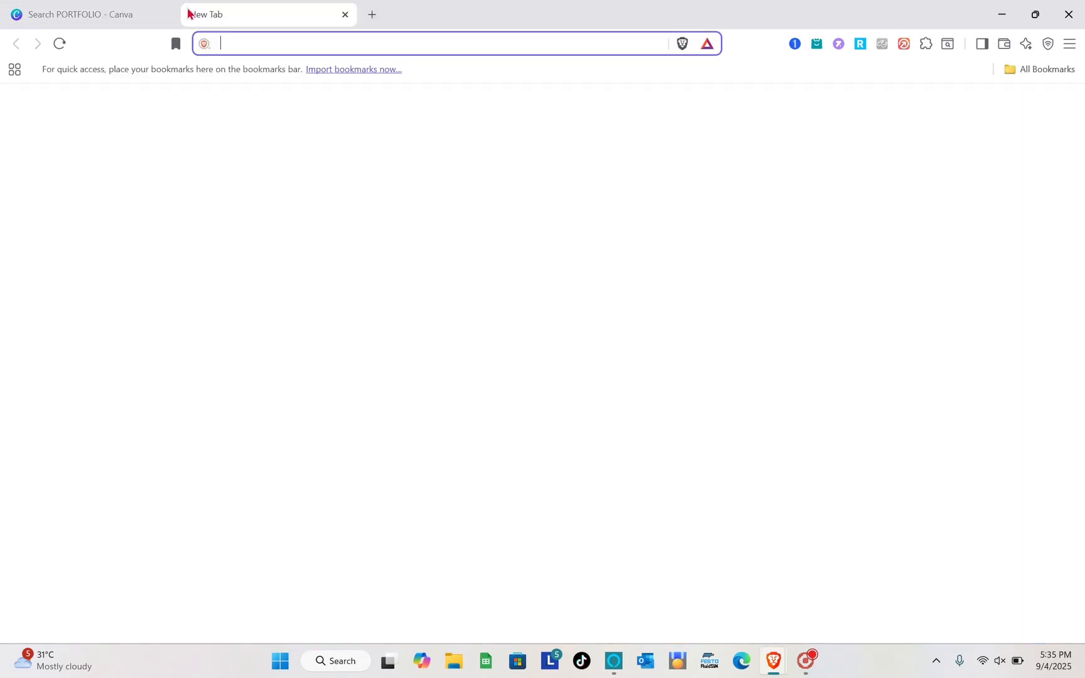
text(ca)
key(Return)
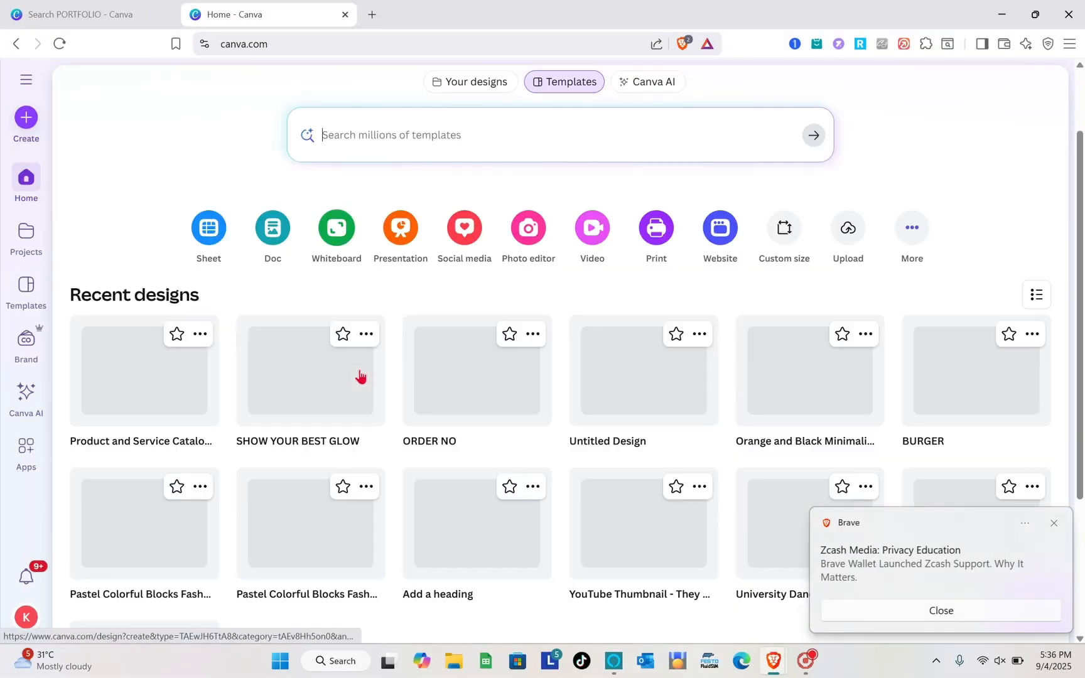
scroll(360, 376, down, 4)
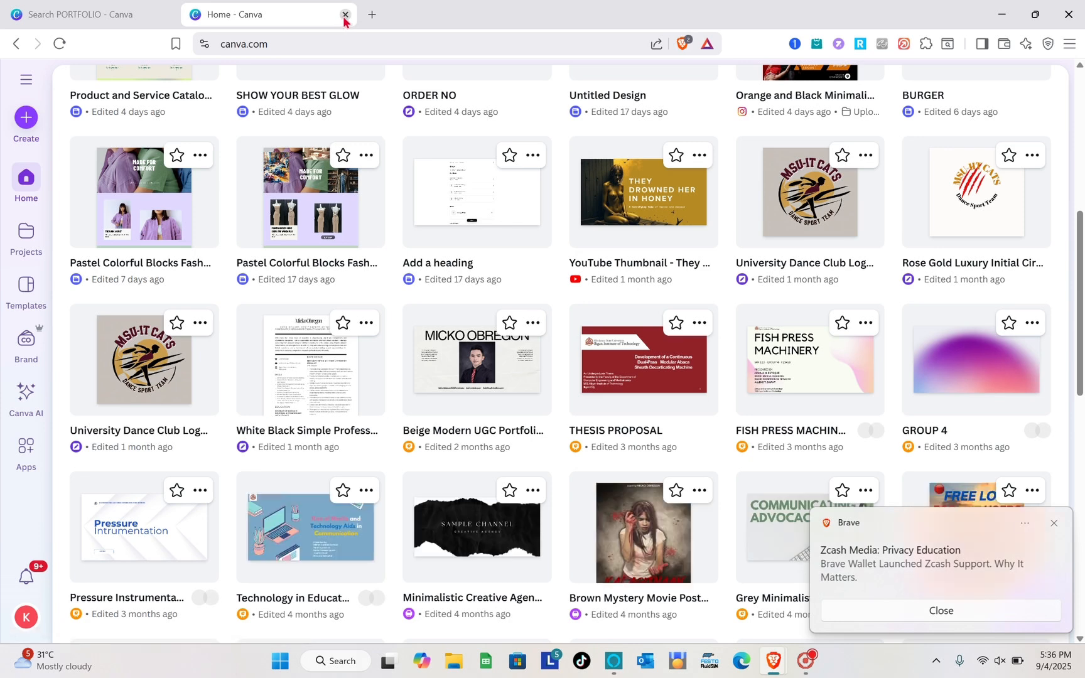
click(345, 14)
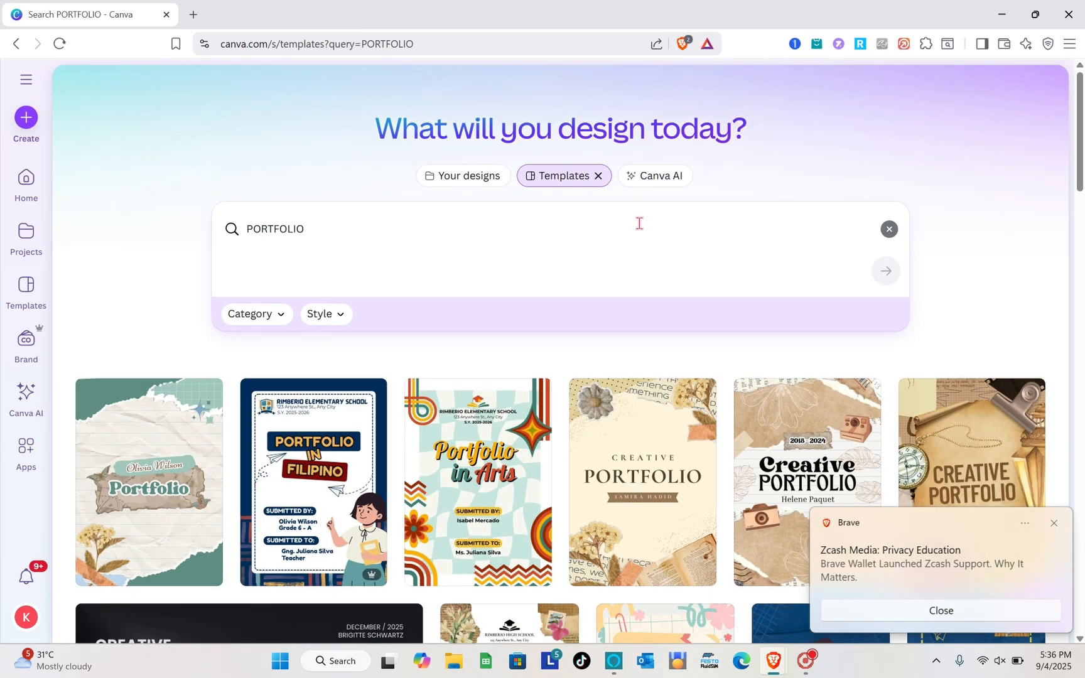
click(26, 618)
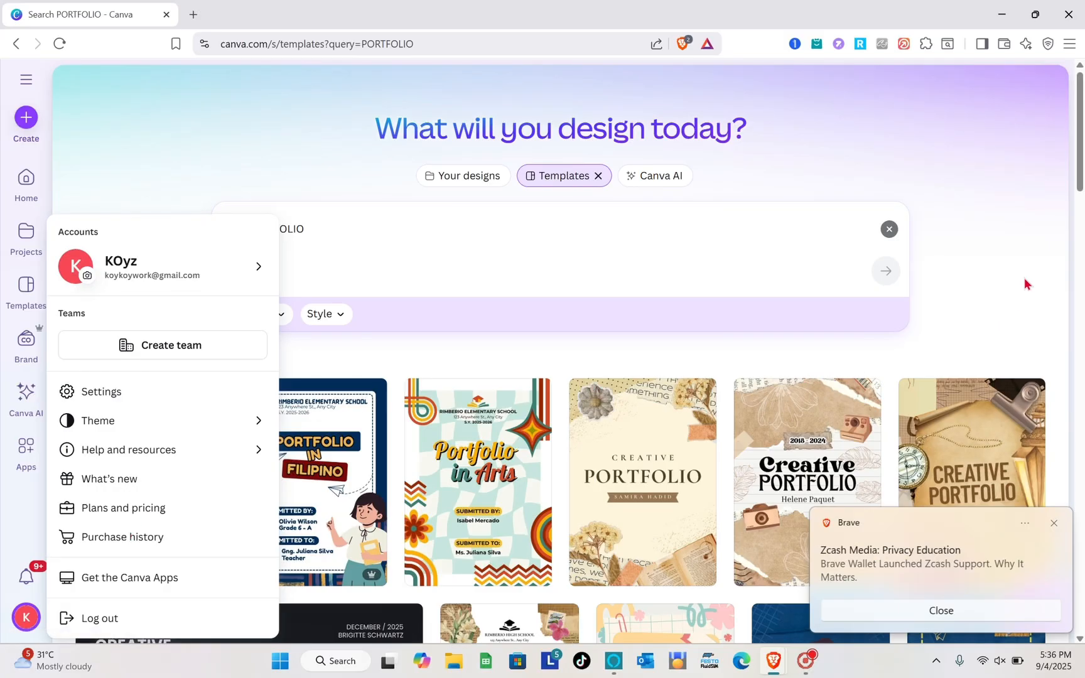
click(26, 618)
scroll(418, 371, down, 2)
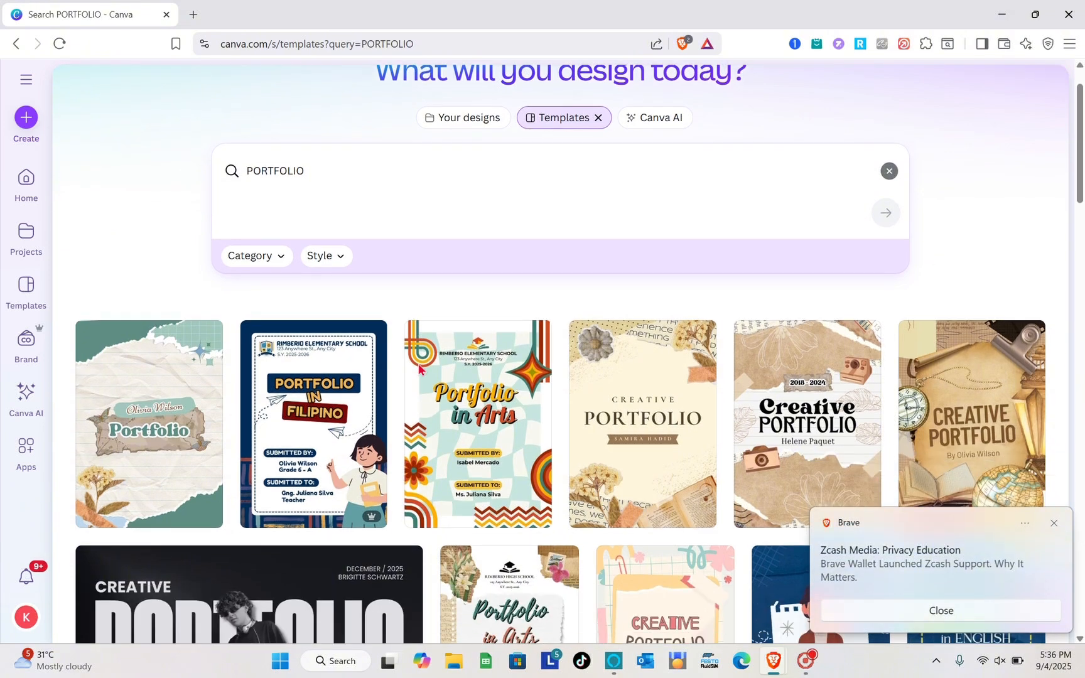
scroll(419, 369, up, 2)
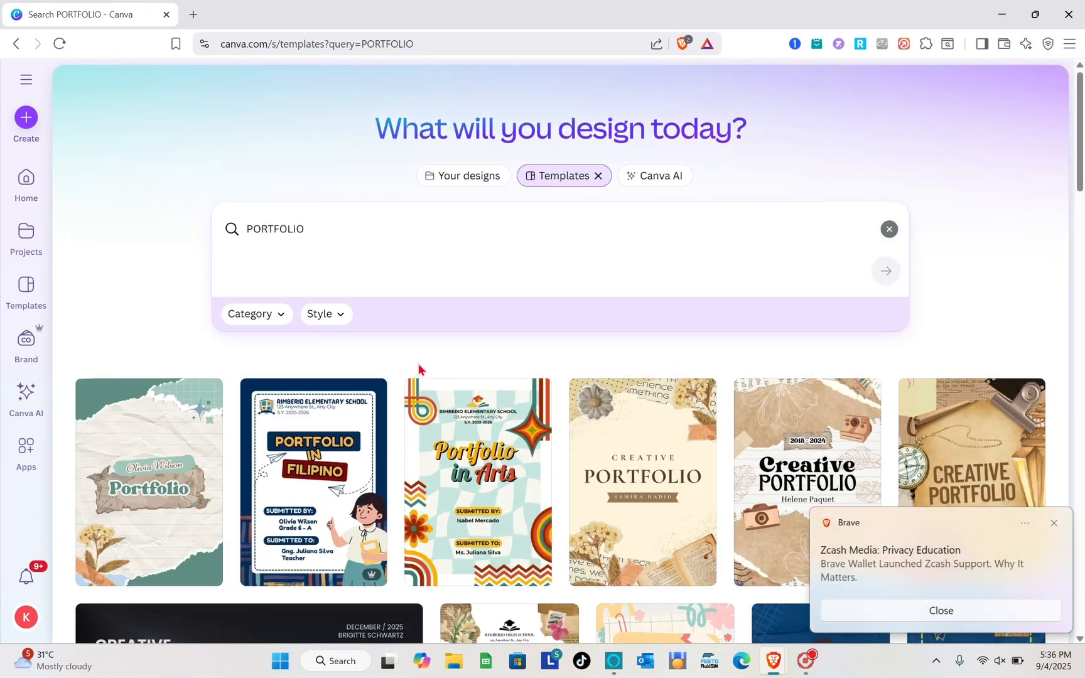
click(389, 216)
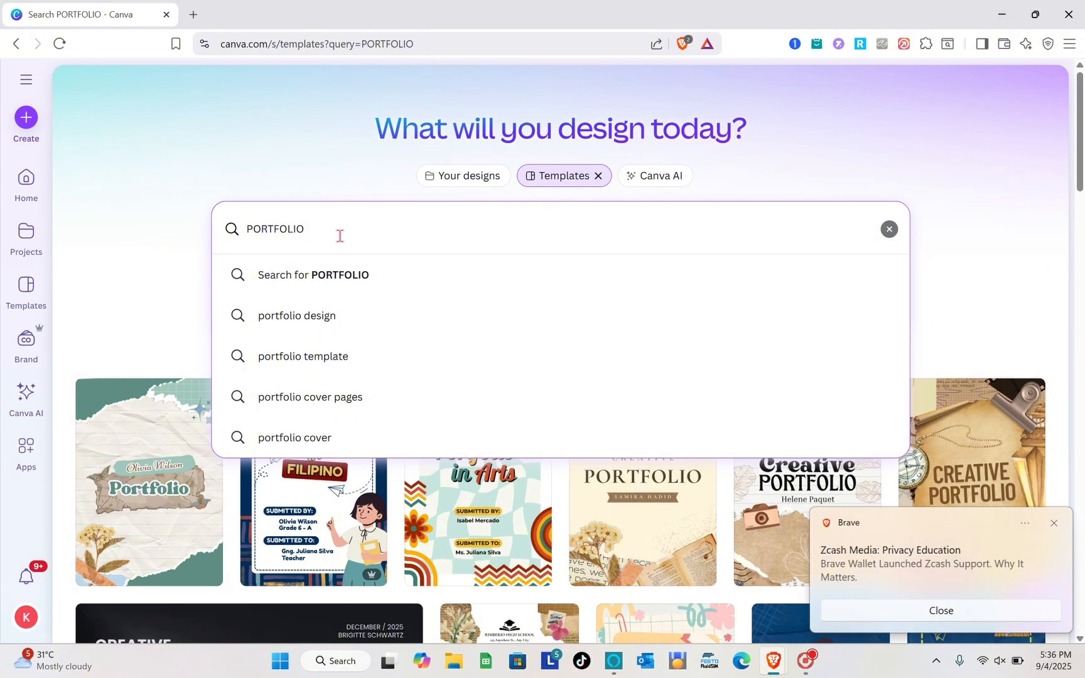
click(108, 201)
- Browse the portfolio template results for a suitable presentation design, dismissing the browser notification
scroll(570, 569, down, 4)
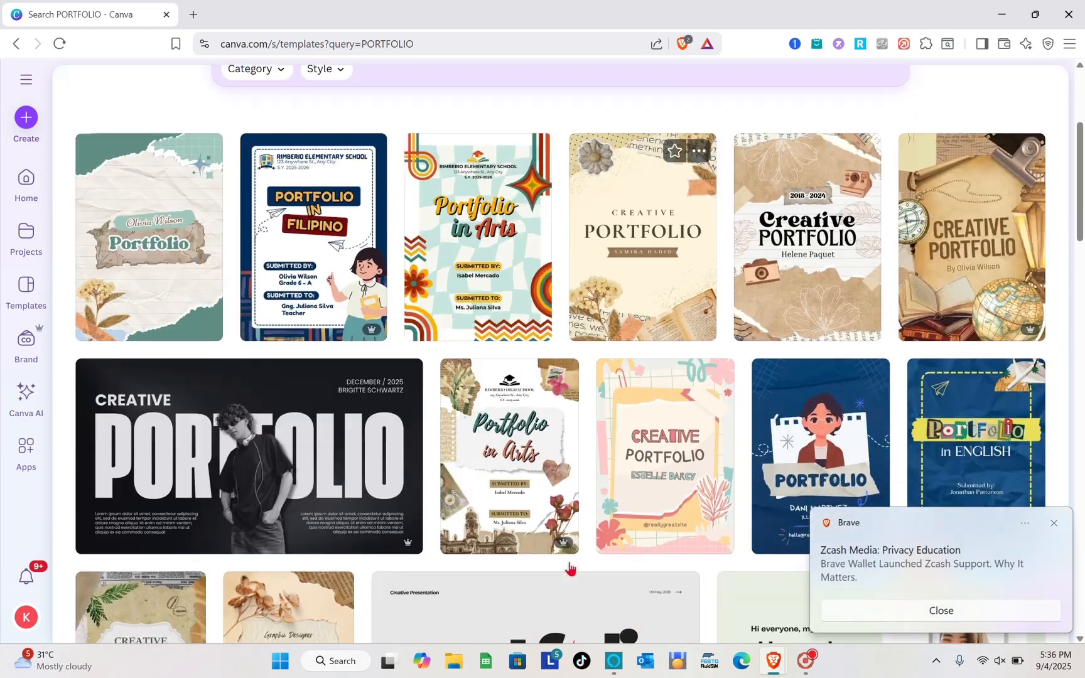
scroll(570, 568, down, 3)
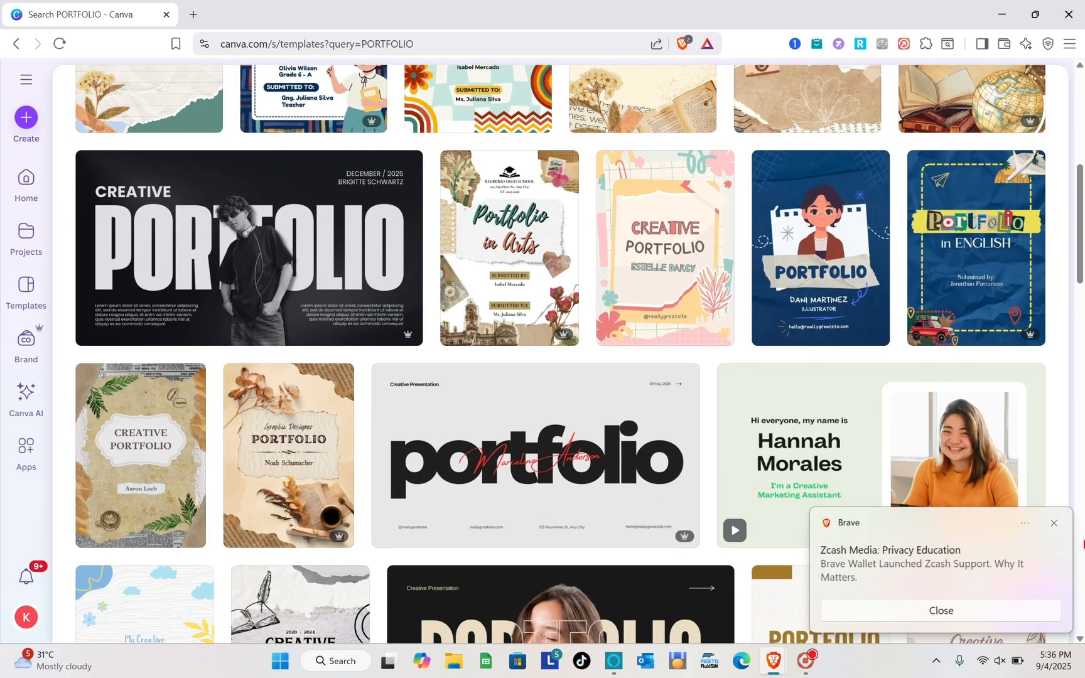
click(1054, 525)
scroll(506, 310, up, 5)
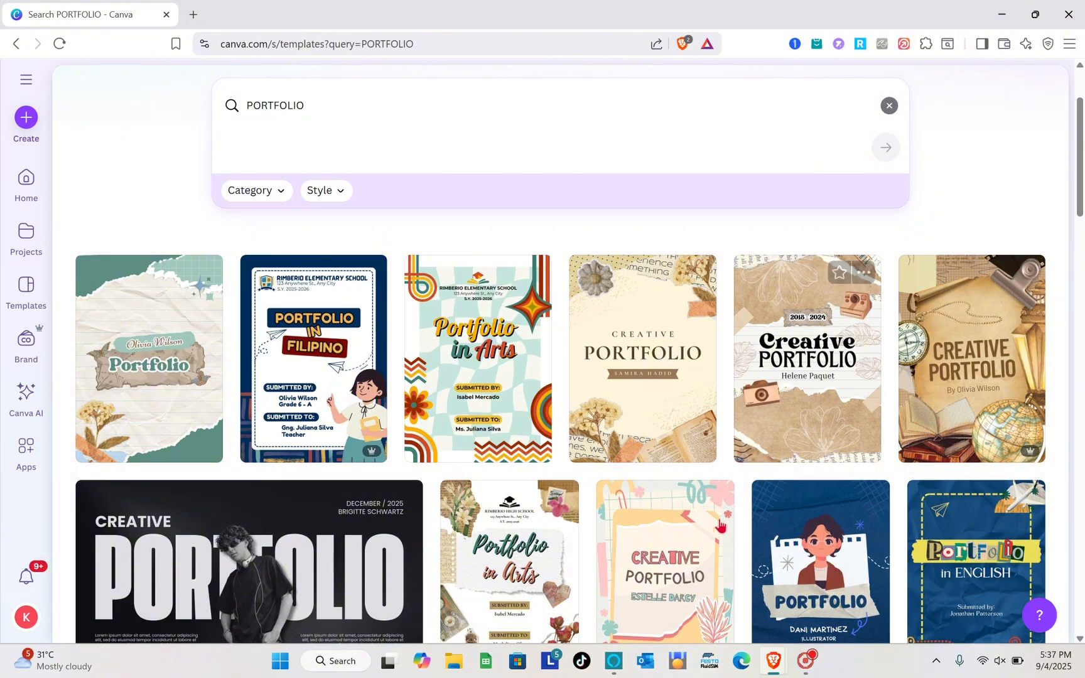
scroll(721, 534, down, 9)
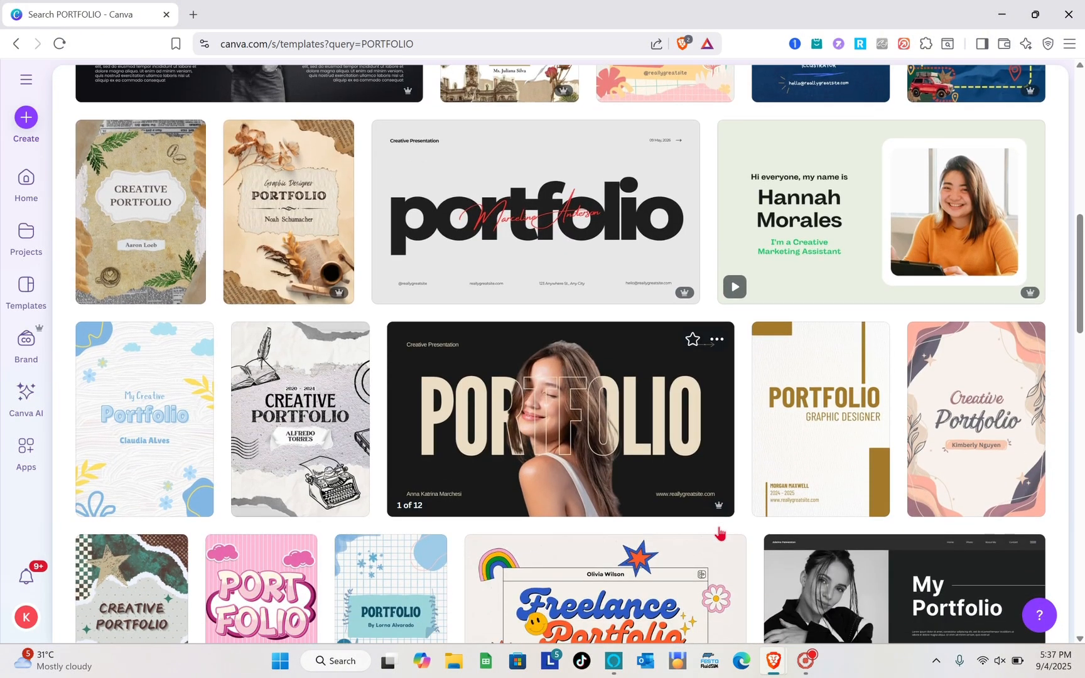
scroll(721, 533, up, 4)
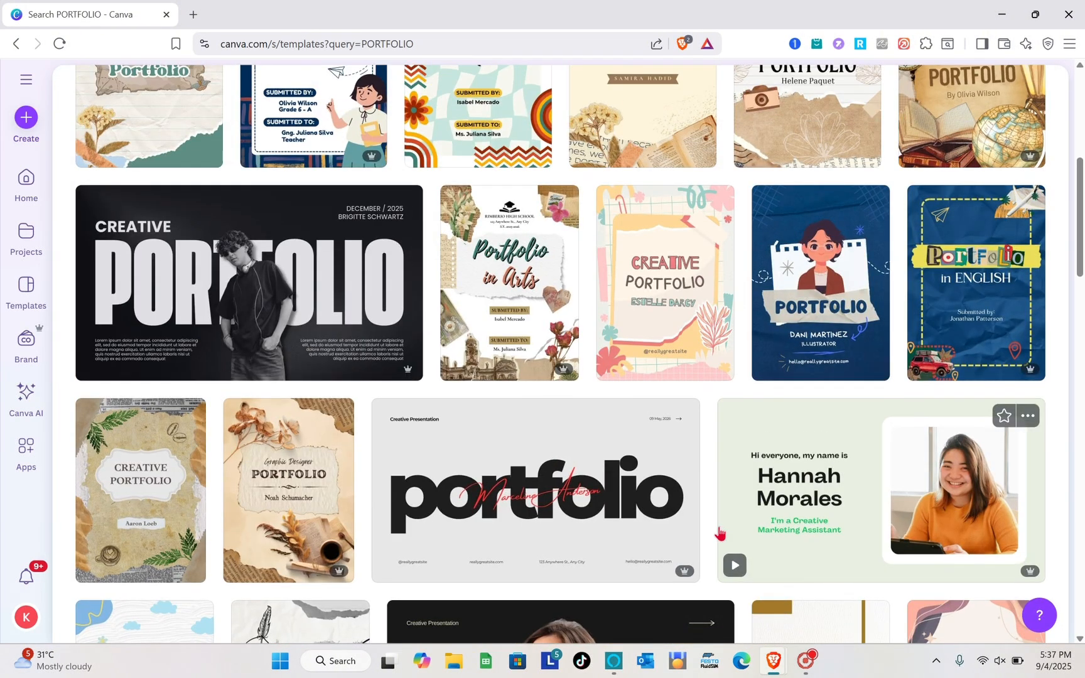
scroll(720, 534, up, 3)
scroll(720, 534, down, 12)
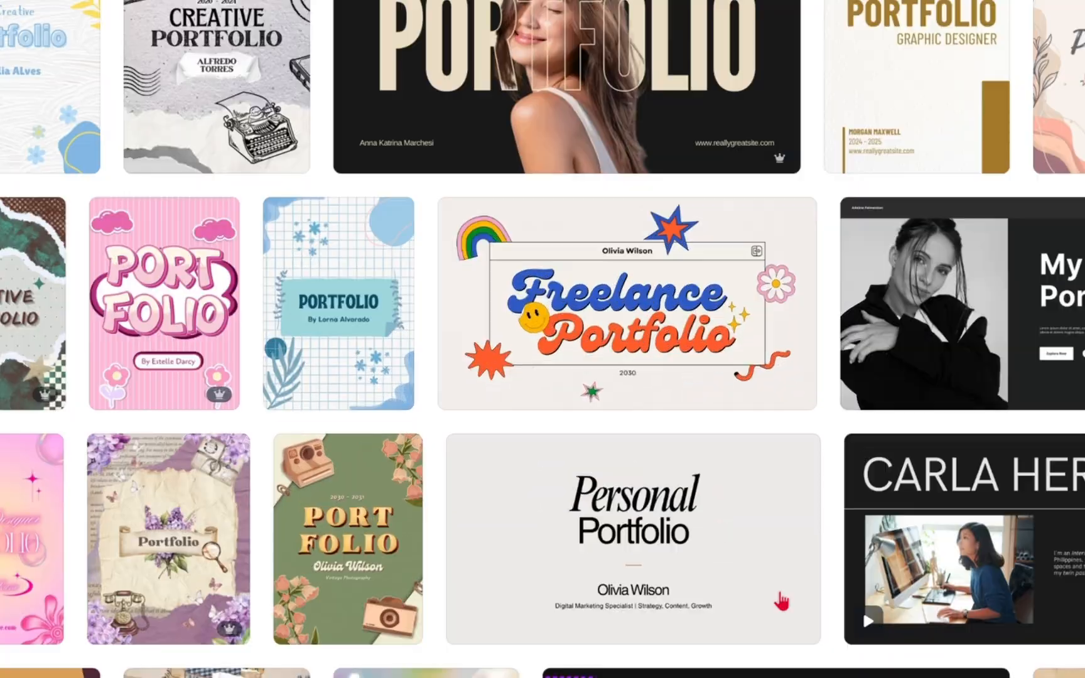
scroll(782, 602, down, 7)
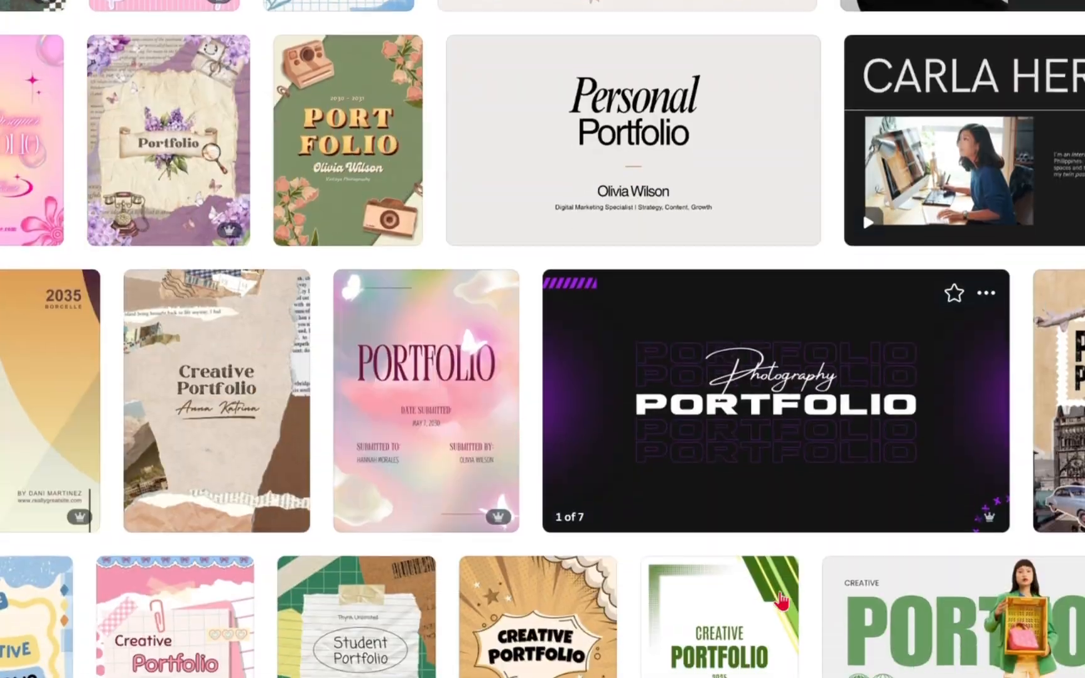
scroll(782, 602, up, 8)
scroll(782, 601, up, 3)
scroll(782, 602, down, 10)
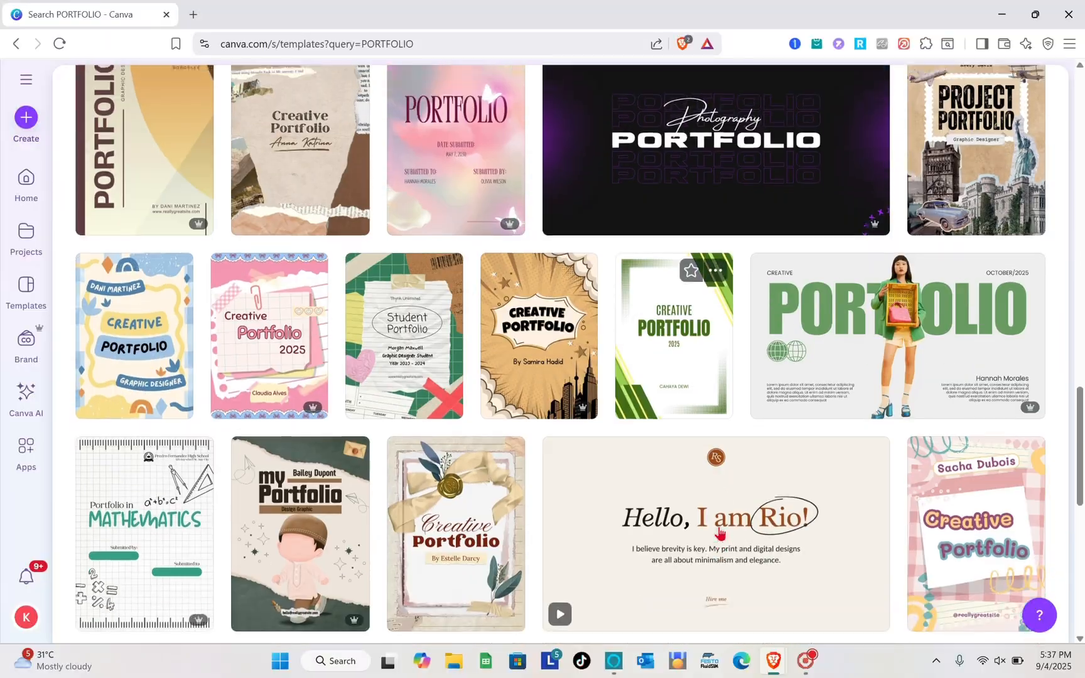
scroll(721, 533, up, 1)
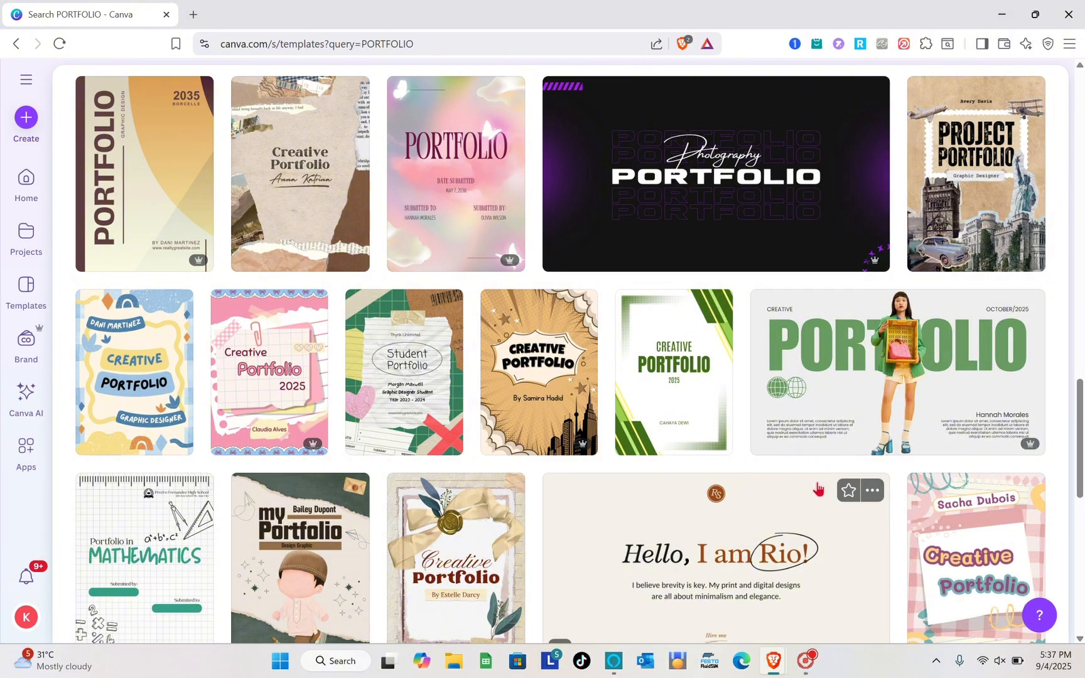
- Preview the Gray Green Bold Creative Portfolio Presentation template and open it for customizing
click(856, 421)
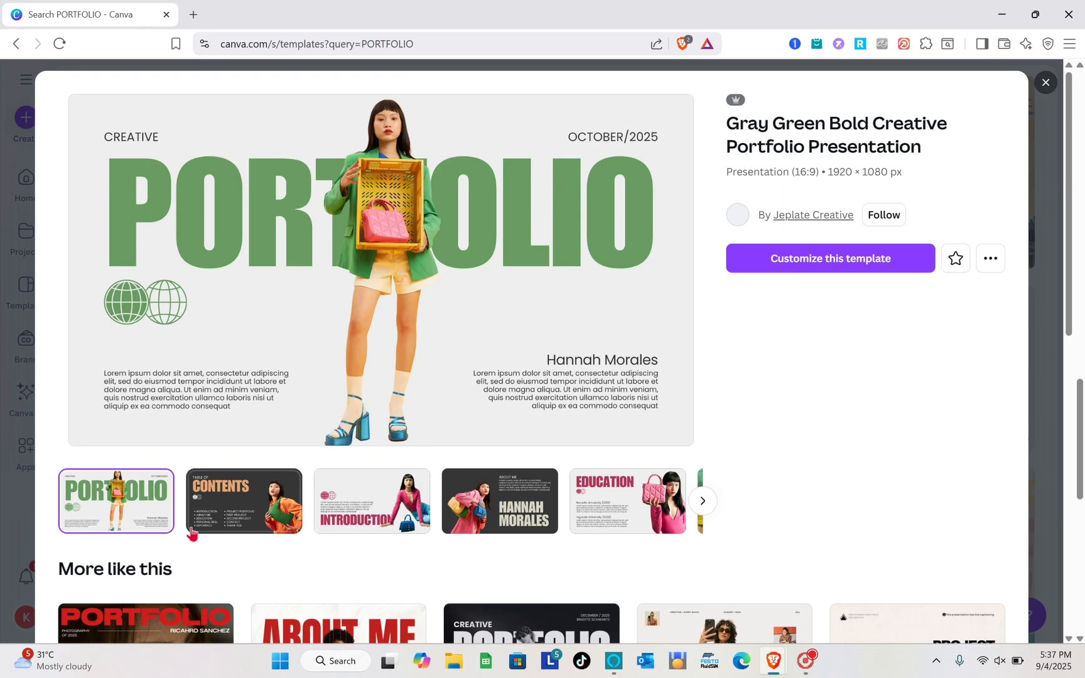
click(250, 525)
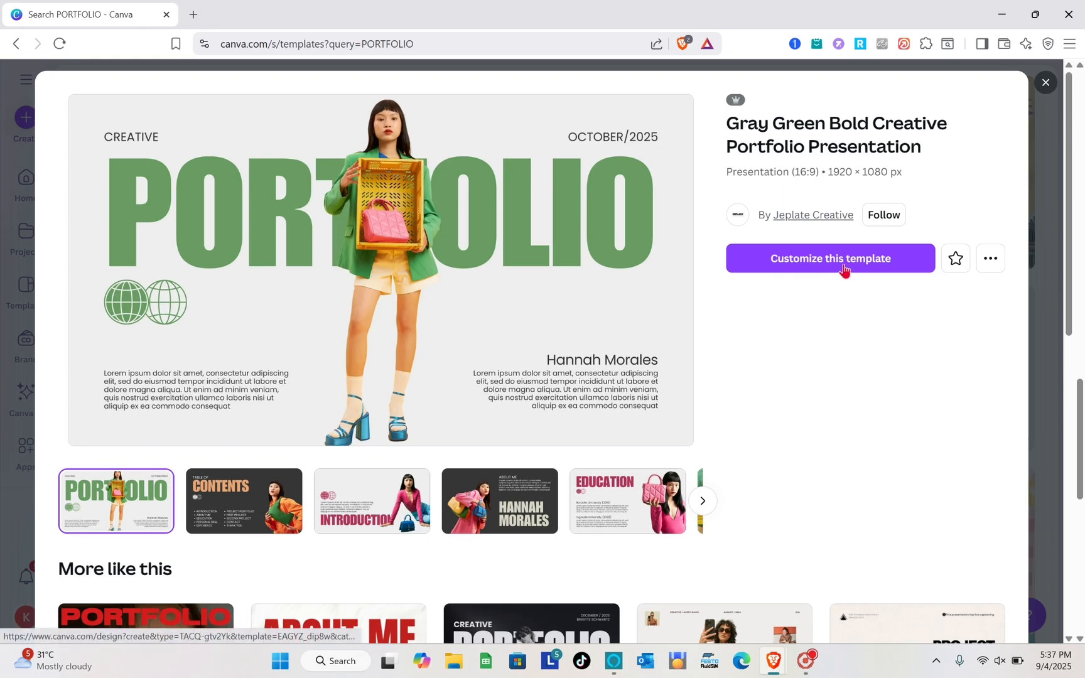
click(843, 264)
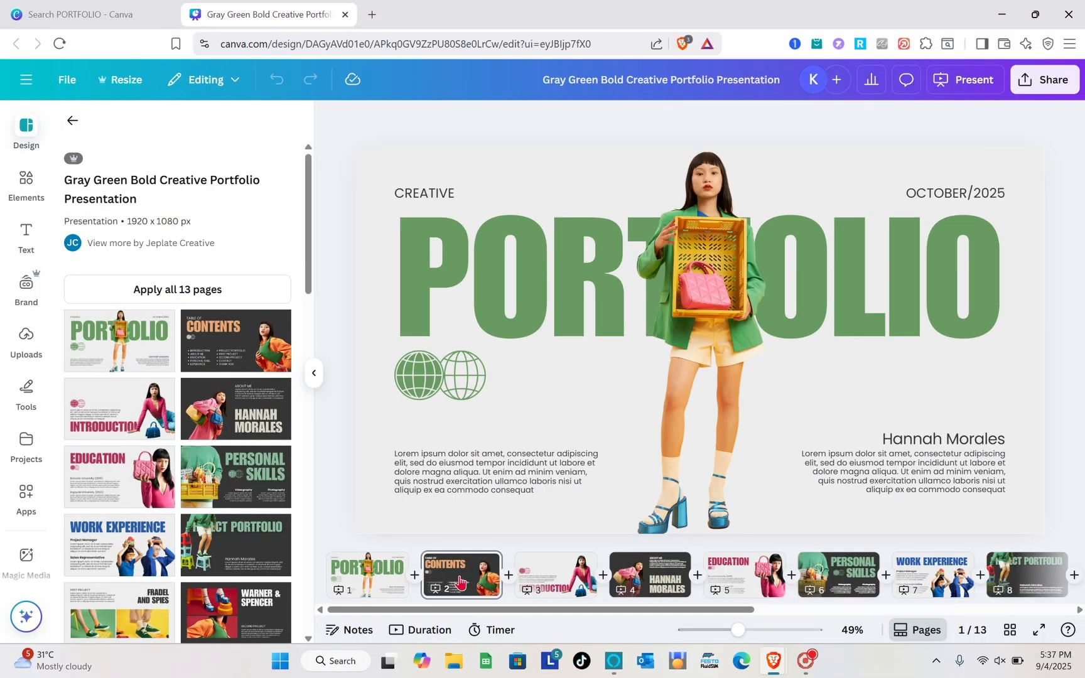
- Replace the large PORTFOLIO title on page 1 with MY DETAILS
click(462, 583)
click(364, 597)
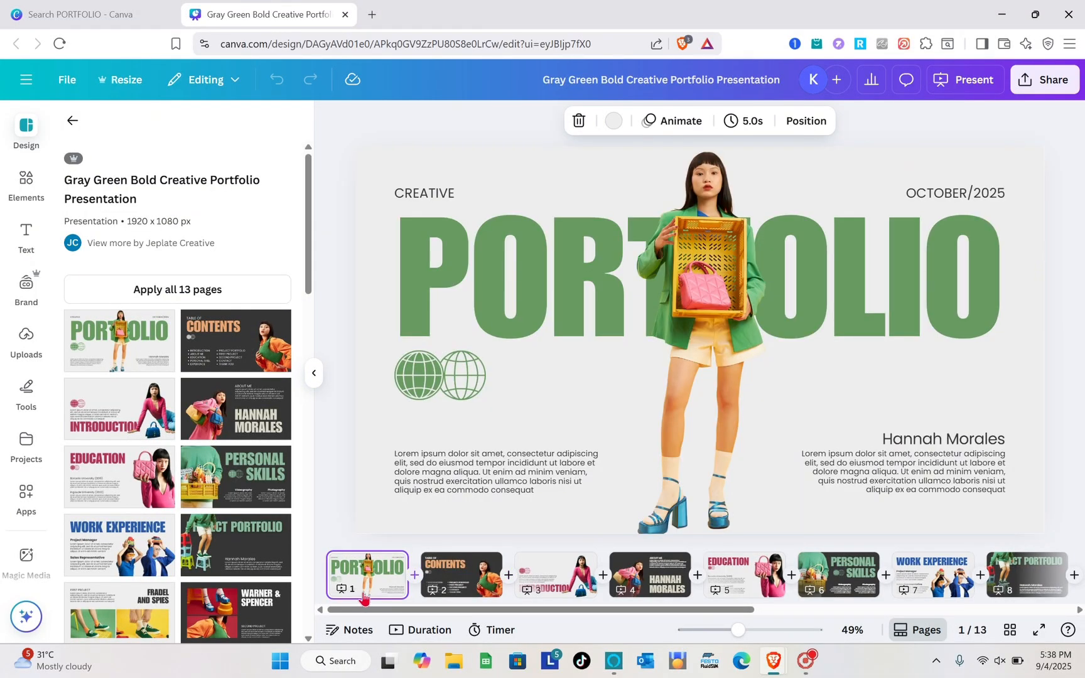
click(557, 307)
double_click(558, 307)
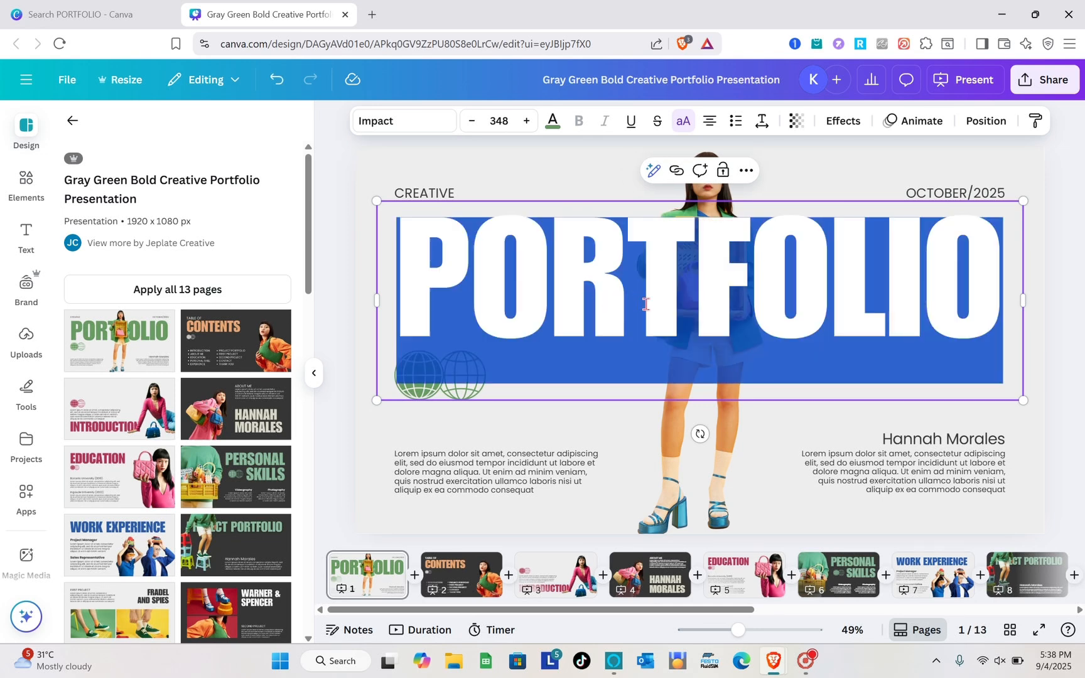
key(Caps_Lock)
text(MY )
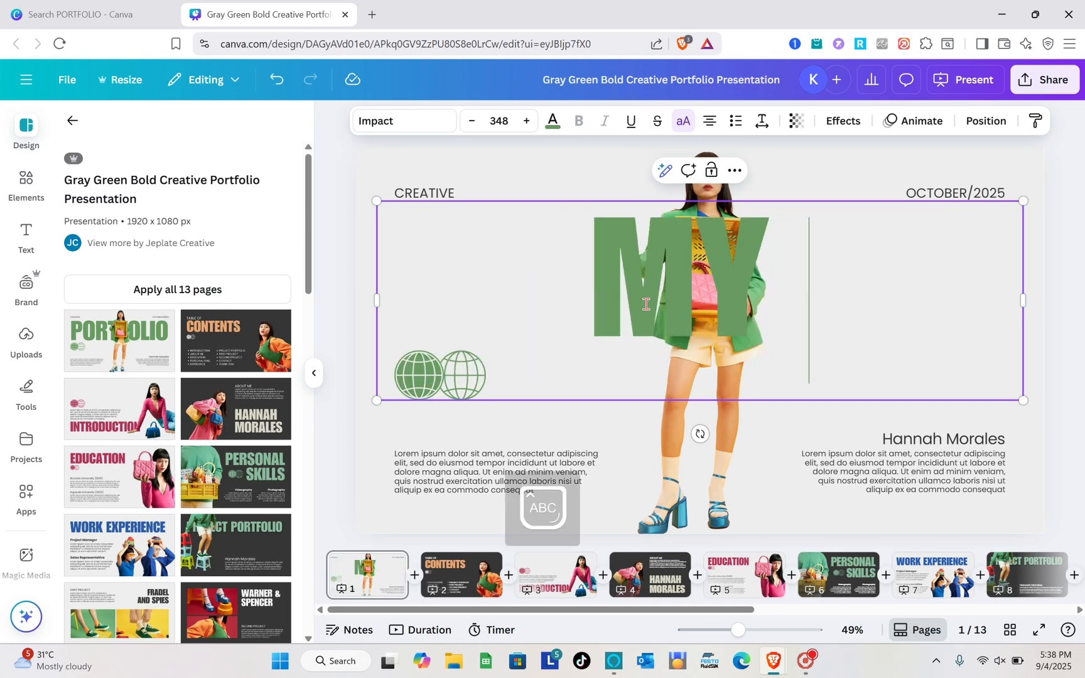
text(DETAILS)
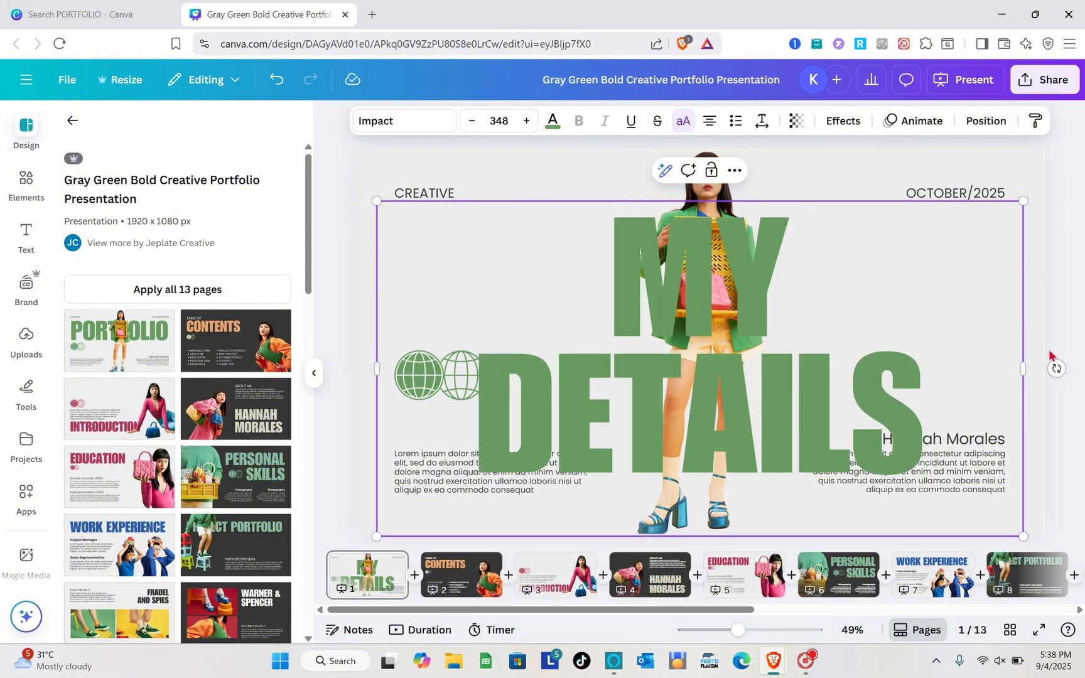
- Fit the MY DETAILS title on one line at font size 280 and shift it to the right behind the photo
drag(1024, 367, 1077, 301)
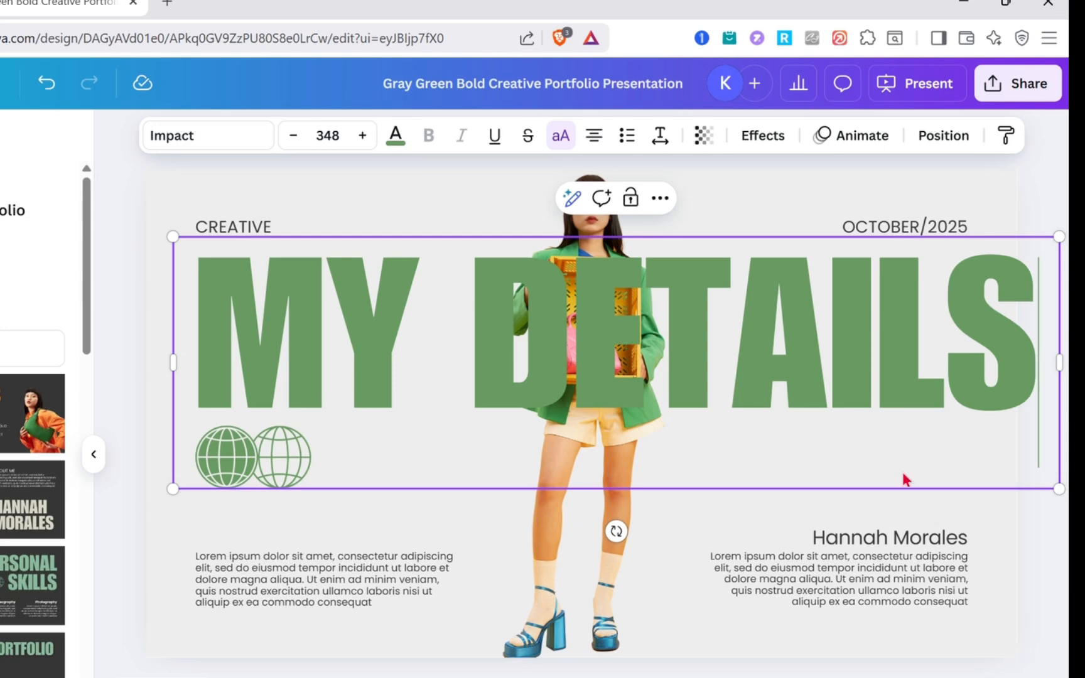
drag(1060, 485, 885, 439)
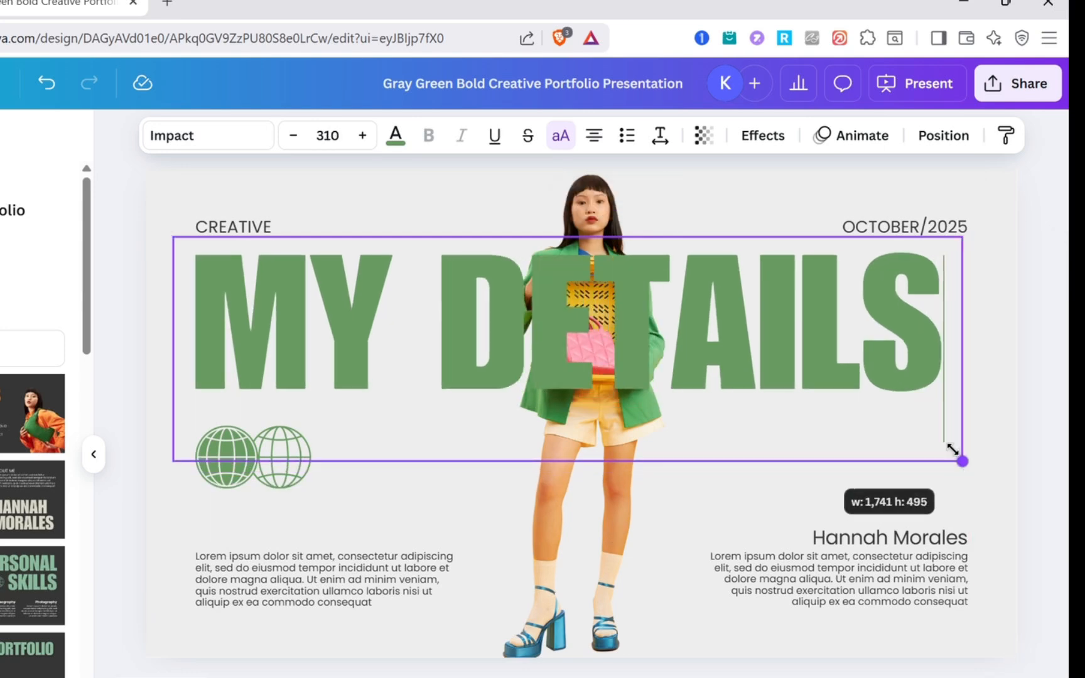
click(1071, 318)
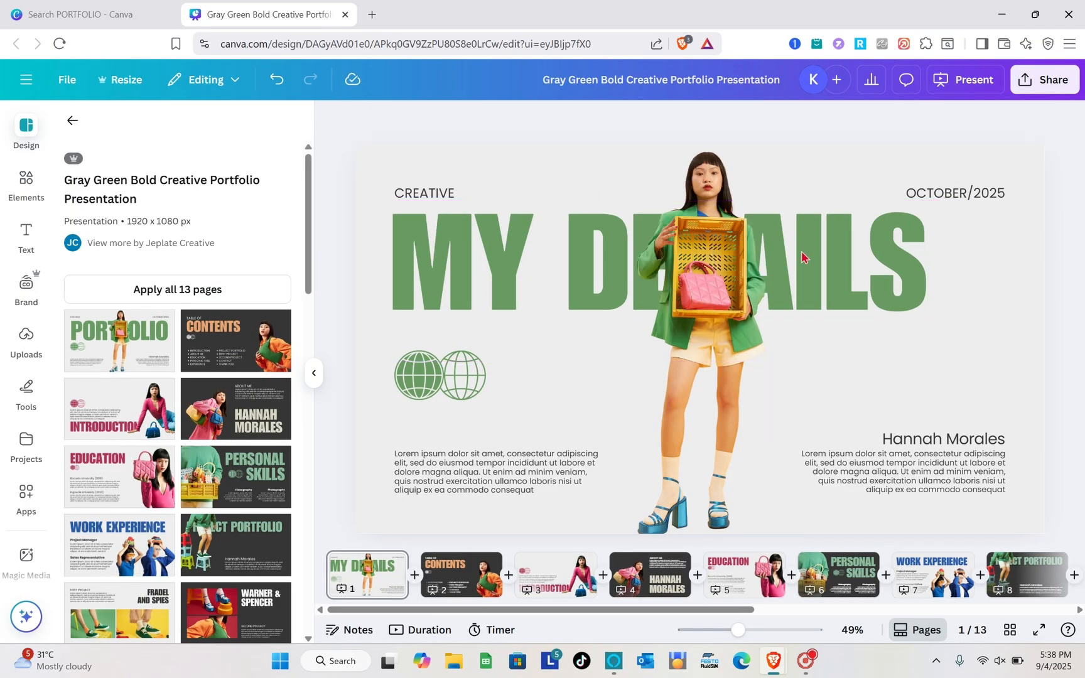
drag(797, 257, 852, 259)
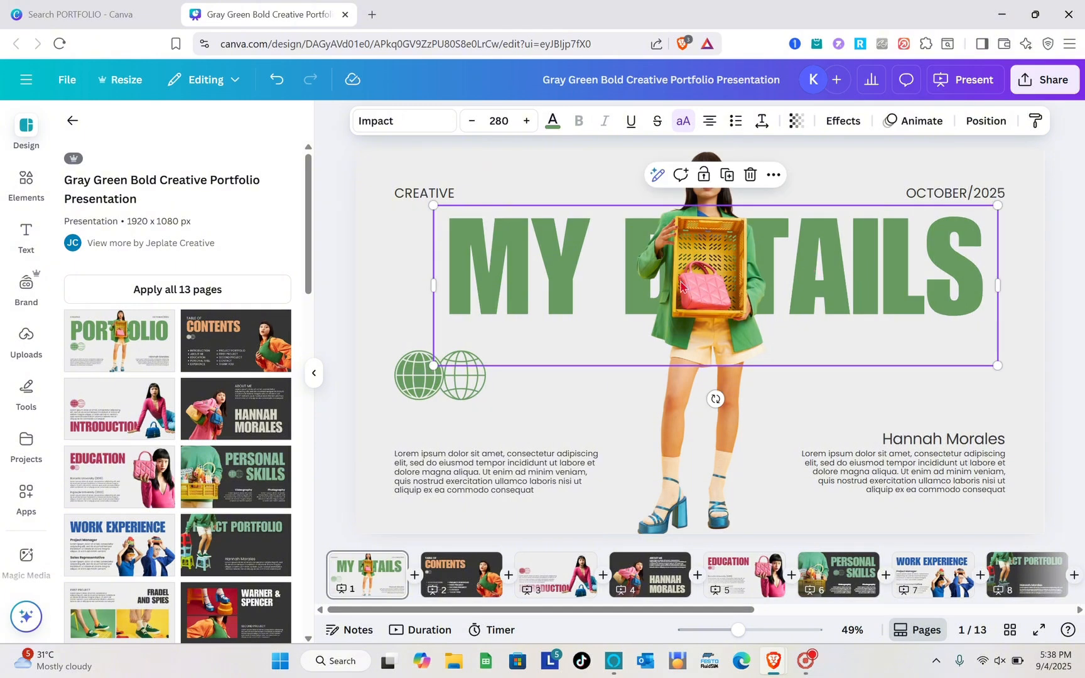
- Move the woman's cutout photo slightly left and down on the cover, checking its background remover options without changing them
click(716, 302)
mouse_move(700, 316)
mouse_down()
mouse_move(661, 317)
mouse_move(712, 319)
mouse_move(697, 321)
mouse_up()
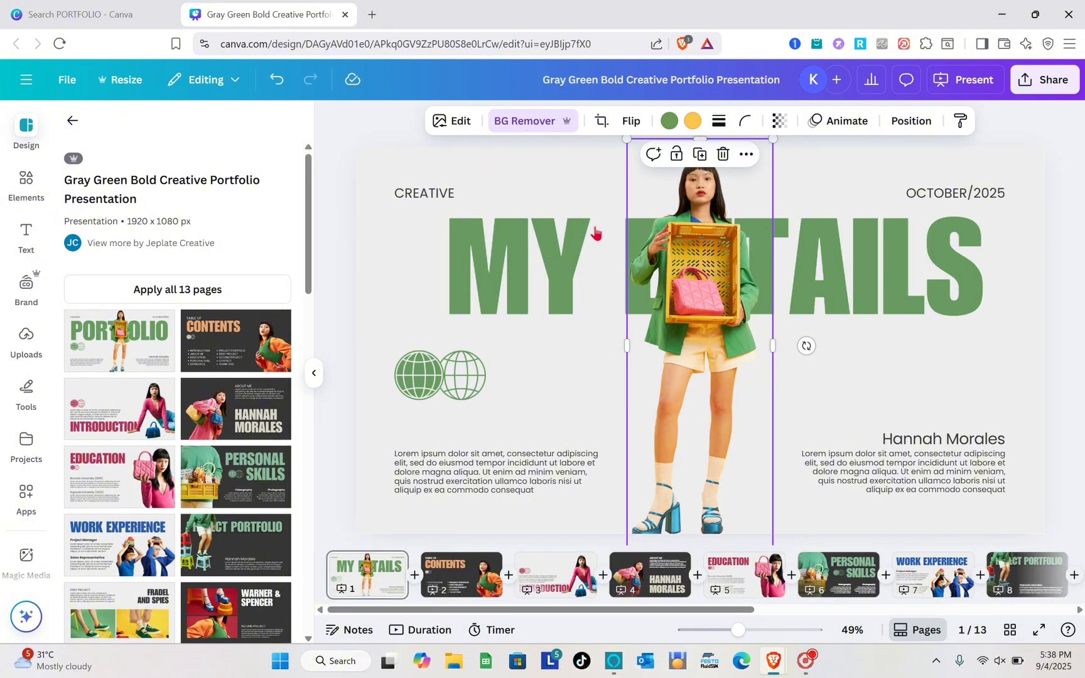
click(569, 115)
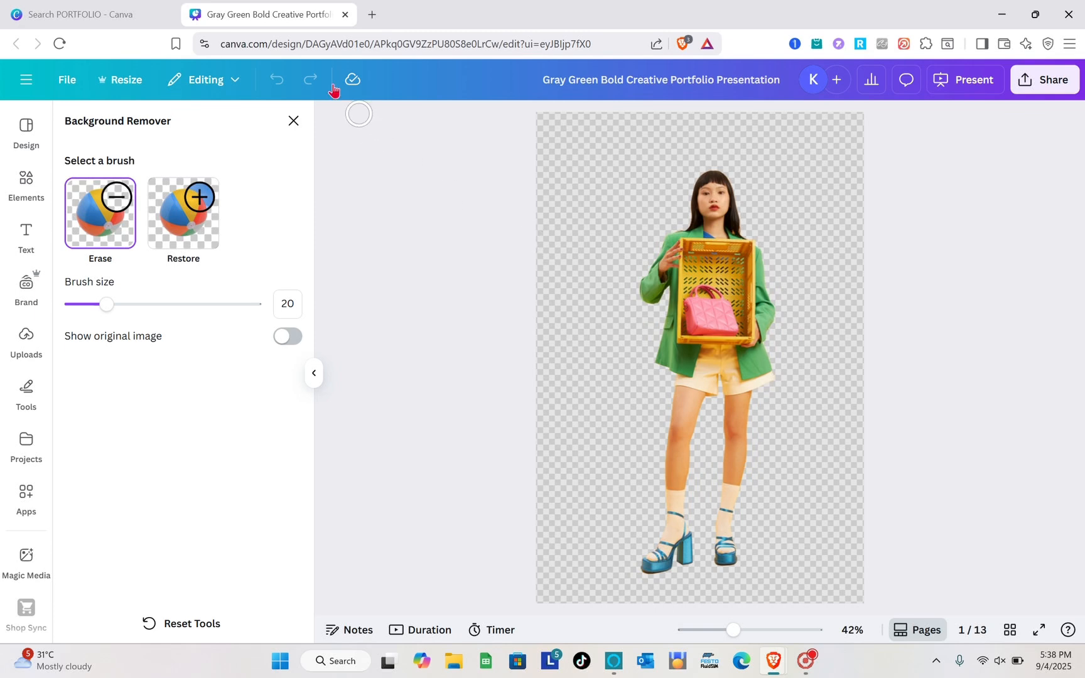
click(293, 120)
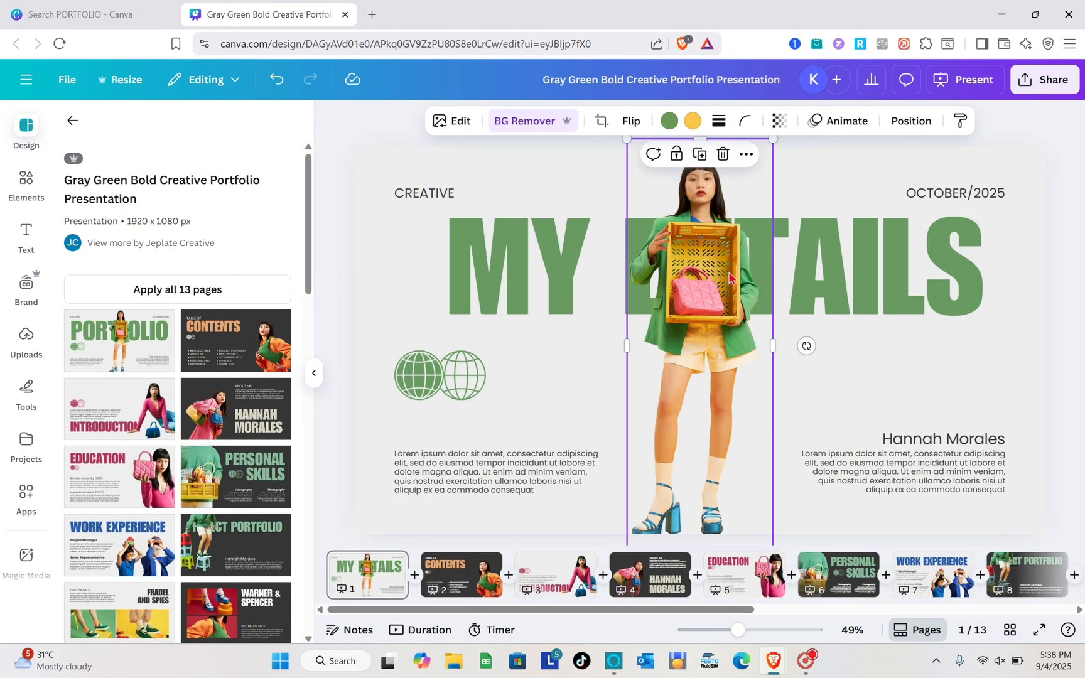
mouse_move(718, 316)
mouse_down()
mouse_move(718, 344)
mouse_move(720, 318)
mouse_up()
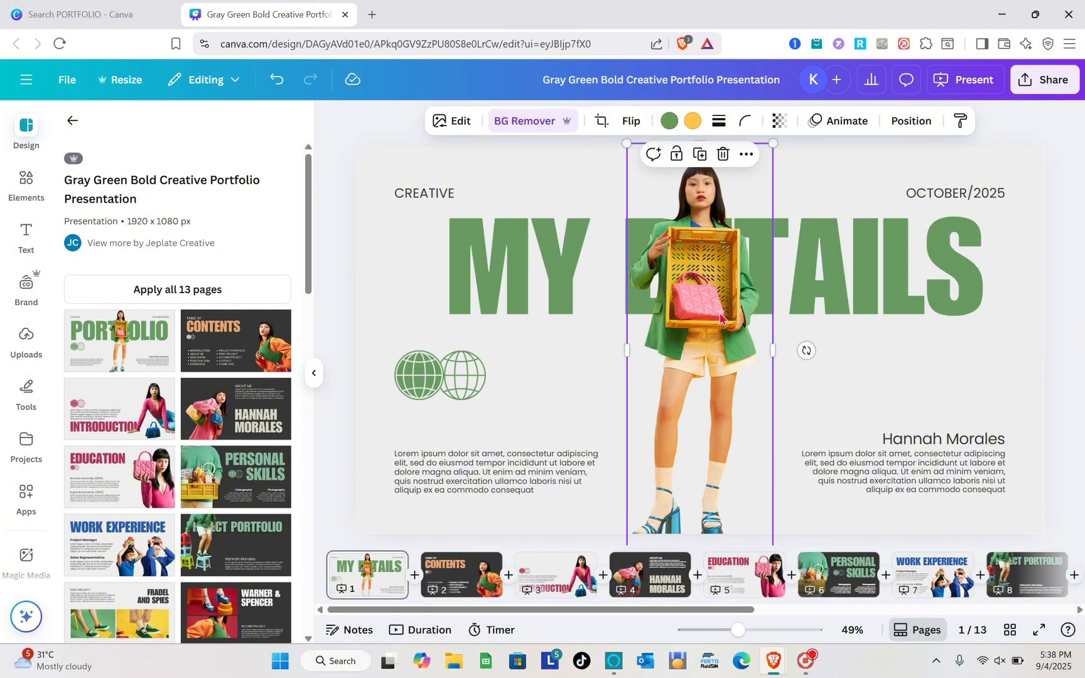
- Select the placeholder text of the left paragraph and of the right paragraph on the cover page
click(471, 474)
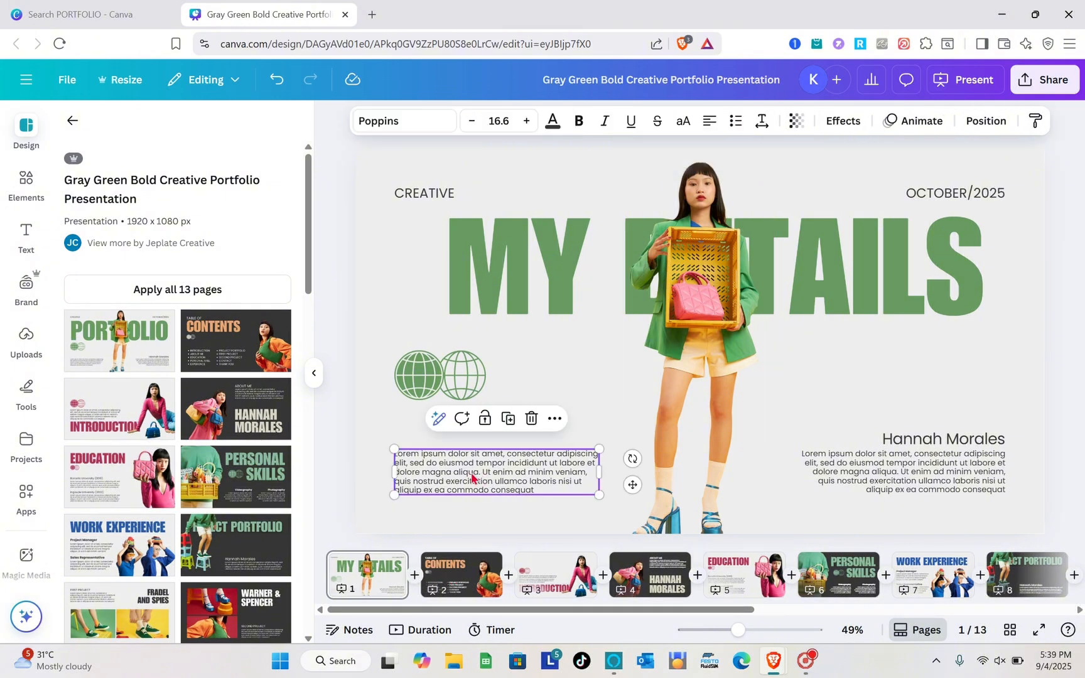
click(471, 472)
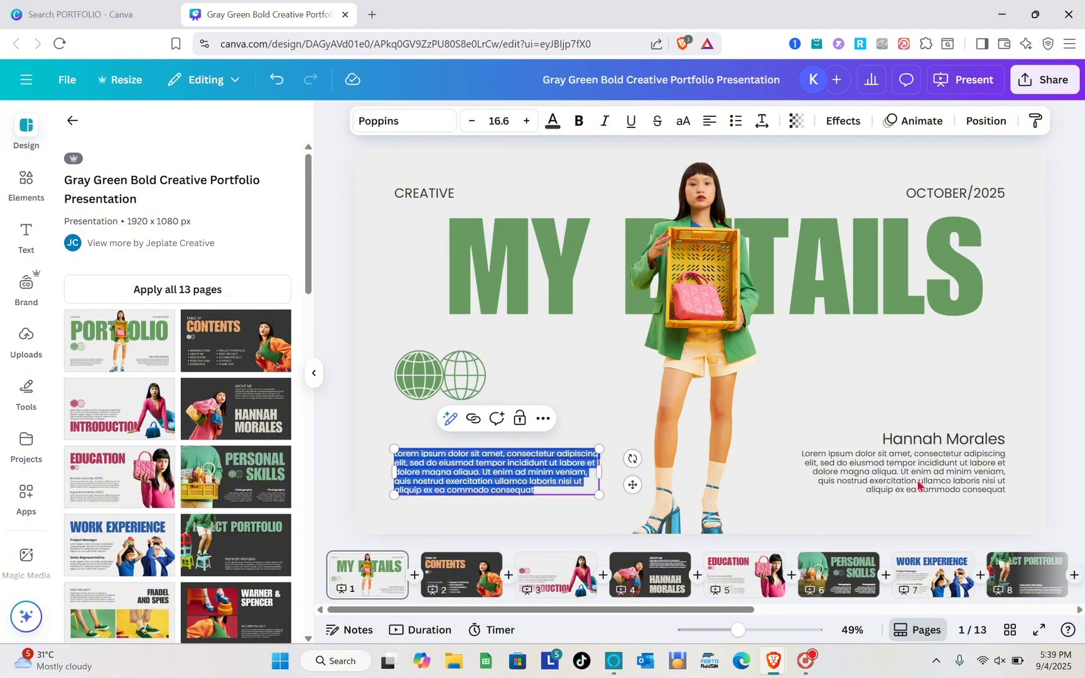
click(918, 483)
click(917, 481)
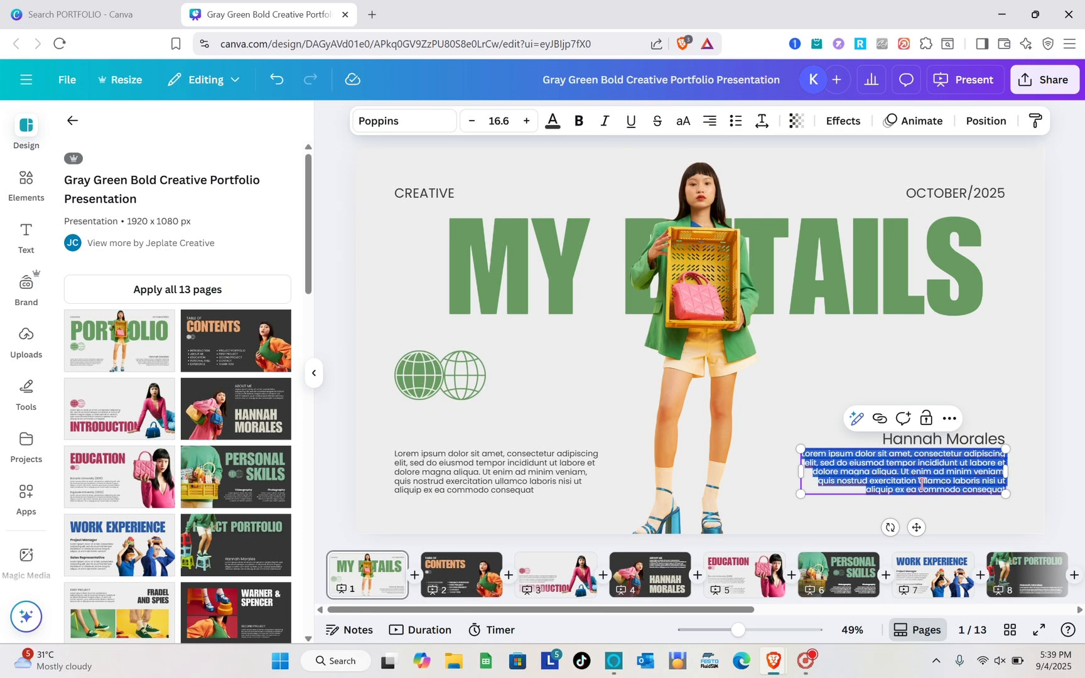
- Examine the available fonts and the full set of document text styles for the cover's right paragraph
click(401, 123)
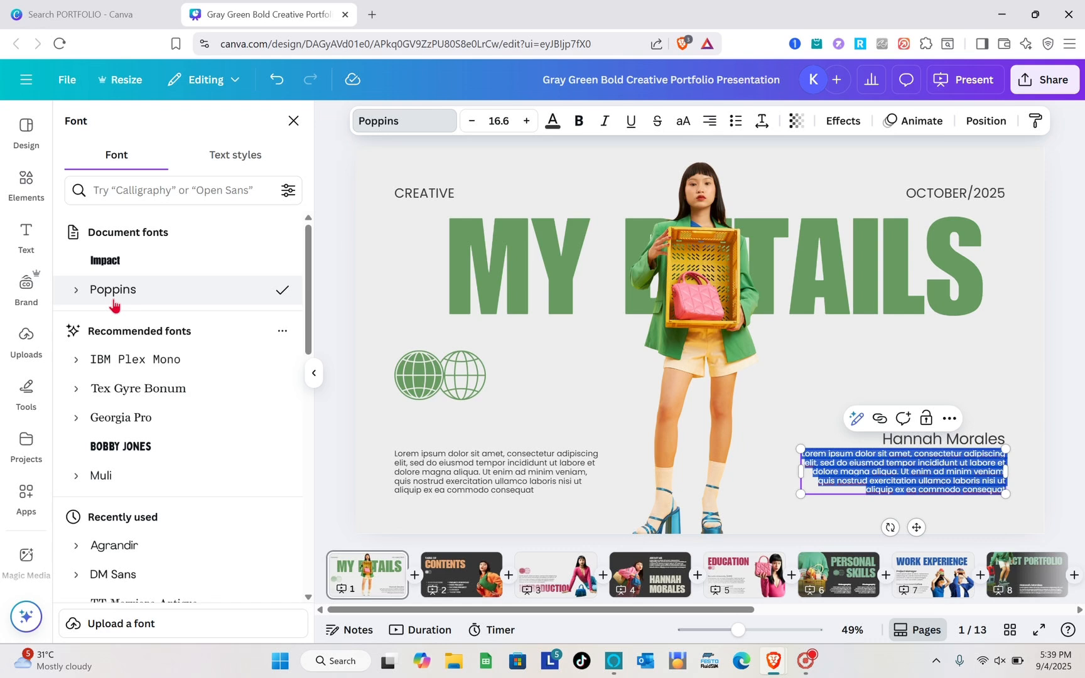
scroll(115, 306, down, 1)
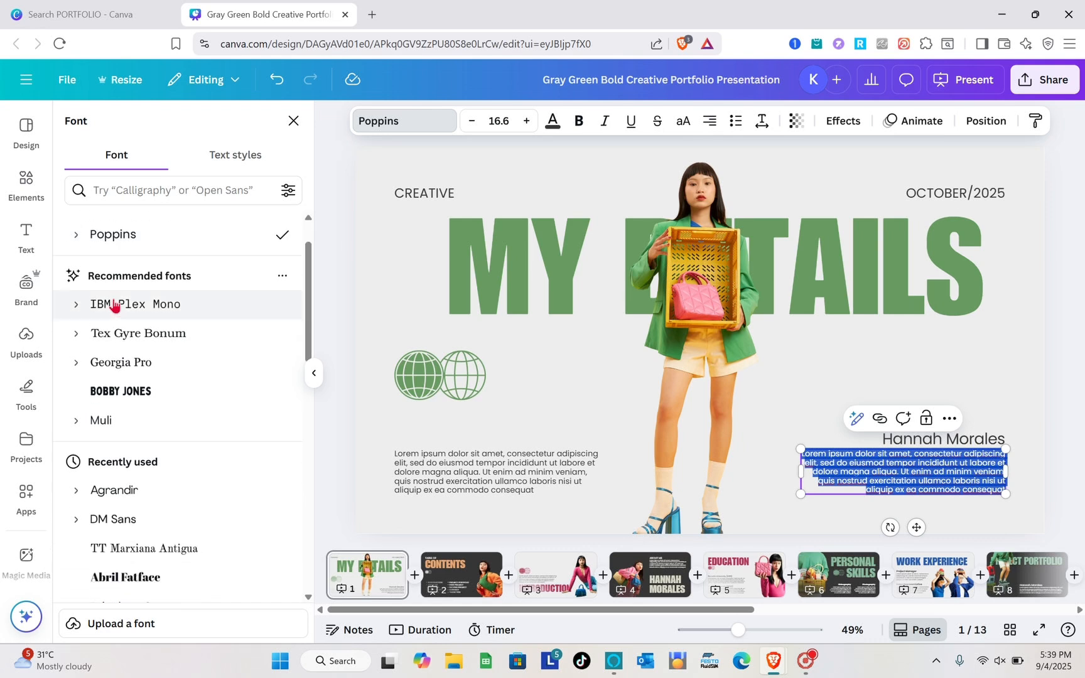
scroll(115, 306, down, 2)
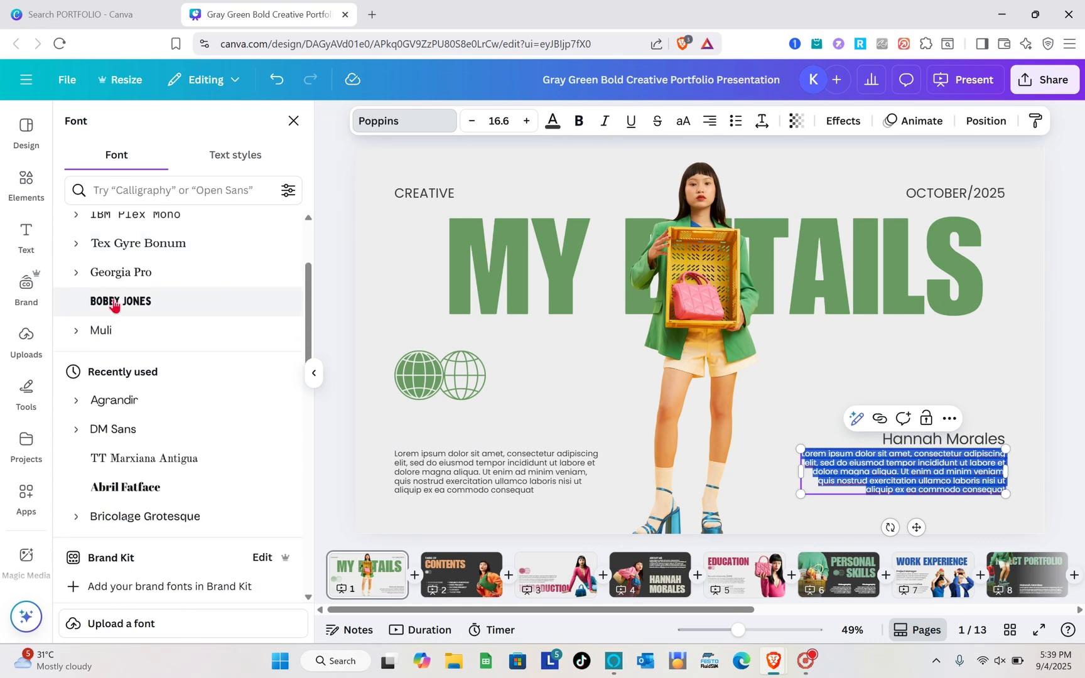
click(231, 168)
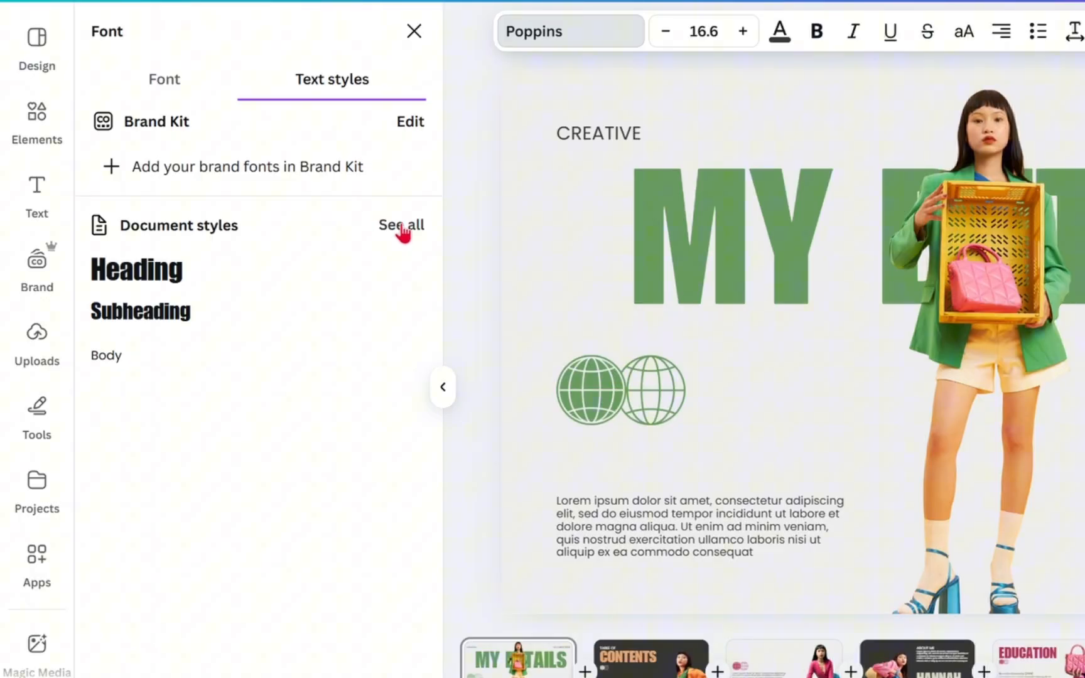
click(401, 228)
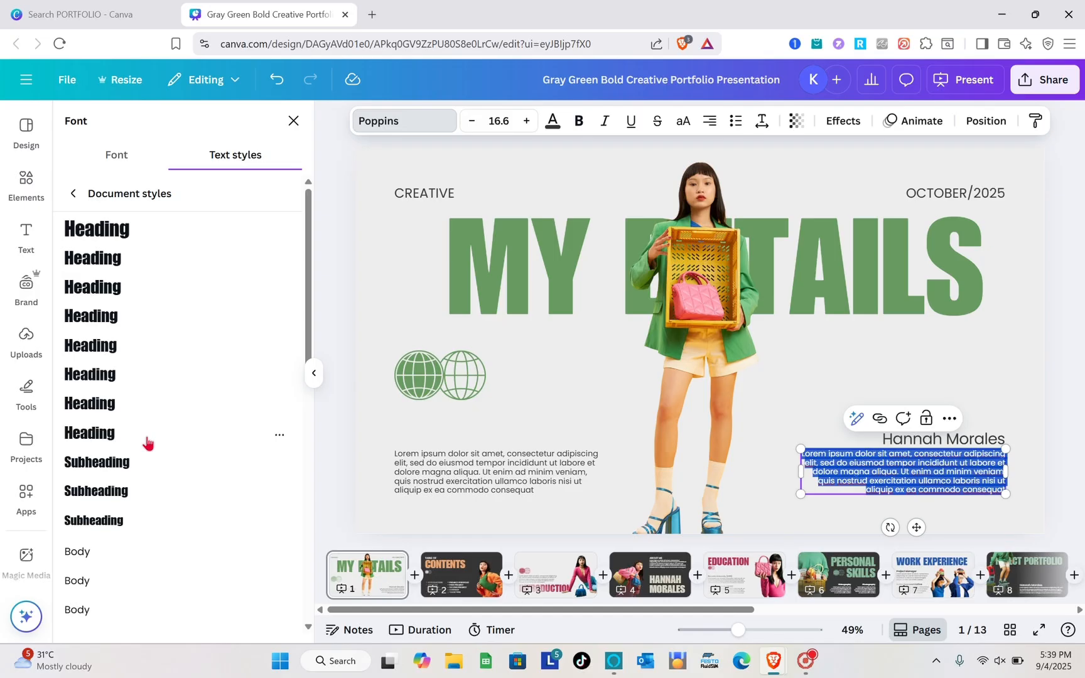
scroll(208, 486, down, 3)
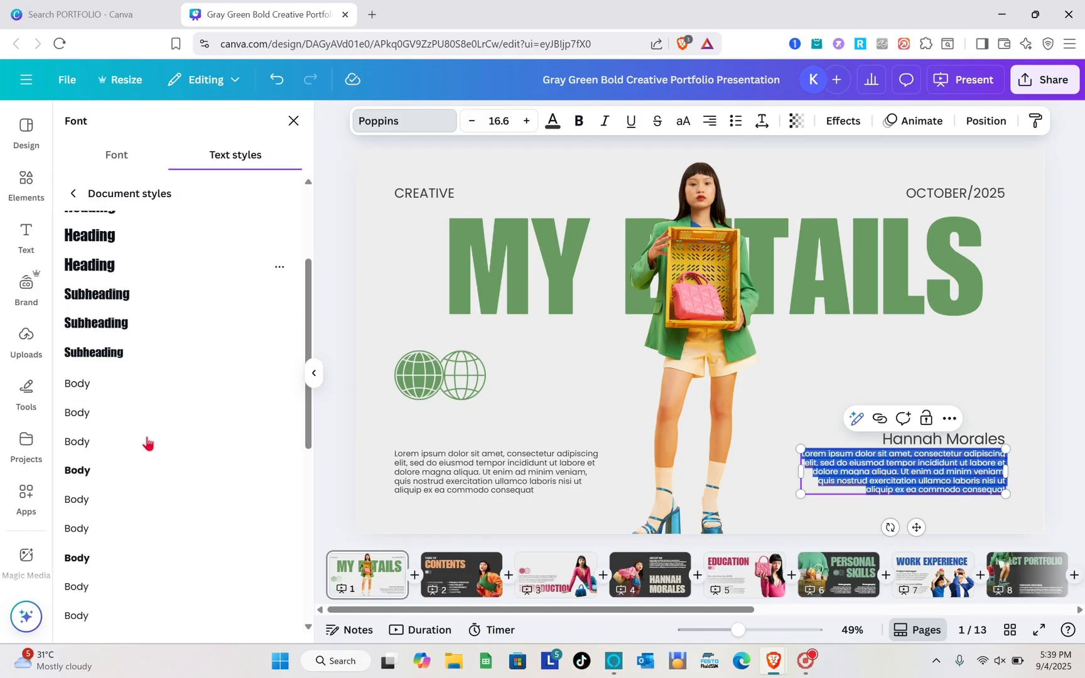
scroll(208, 486, up, 3)
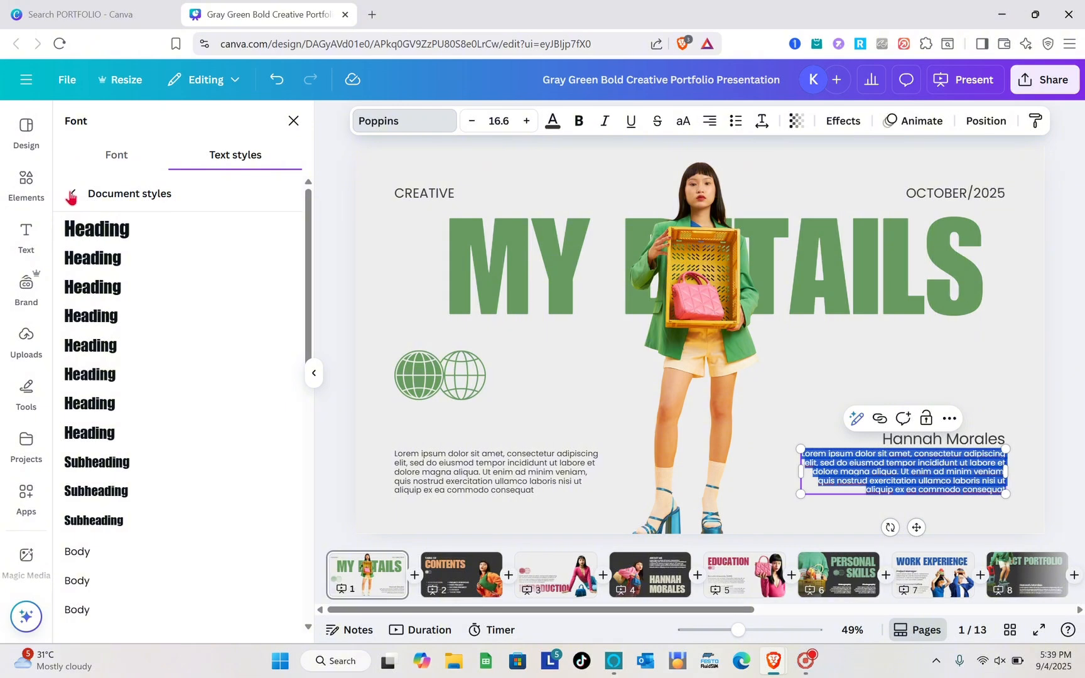
click(72, 194)
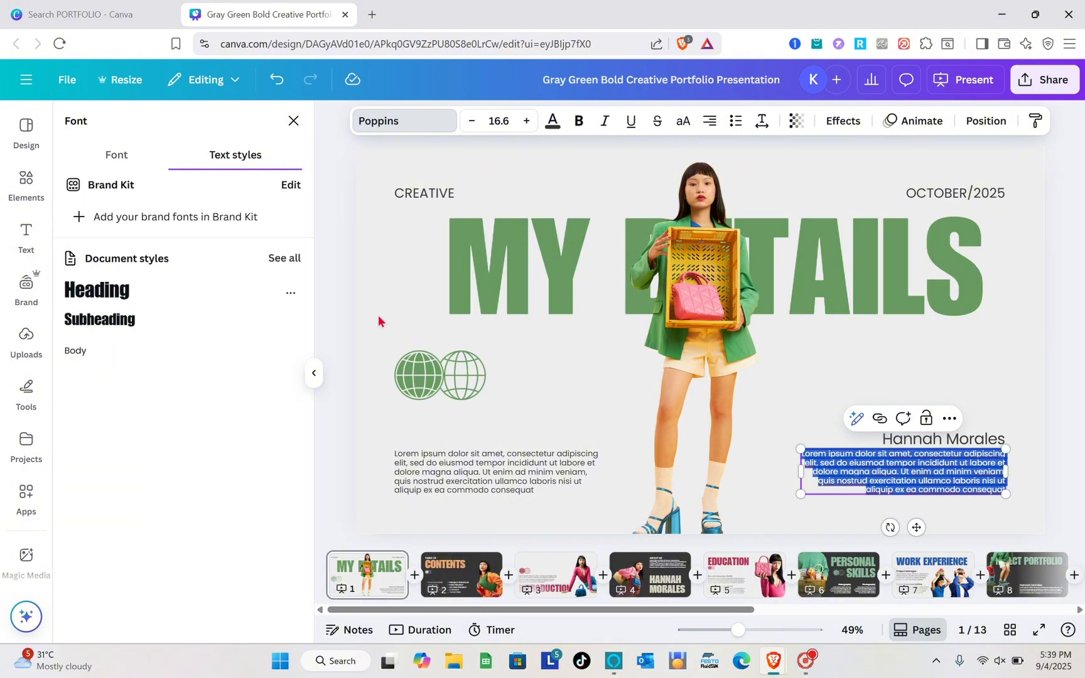
- Recolor the MY DETAILS title on the cover page to the document color Orange #fcc851
double_click(845, 306)
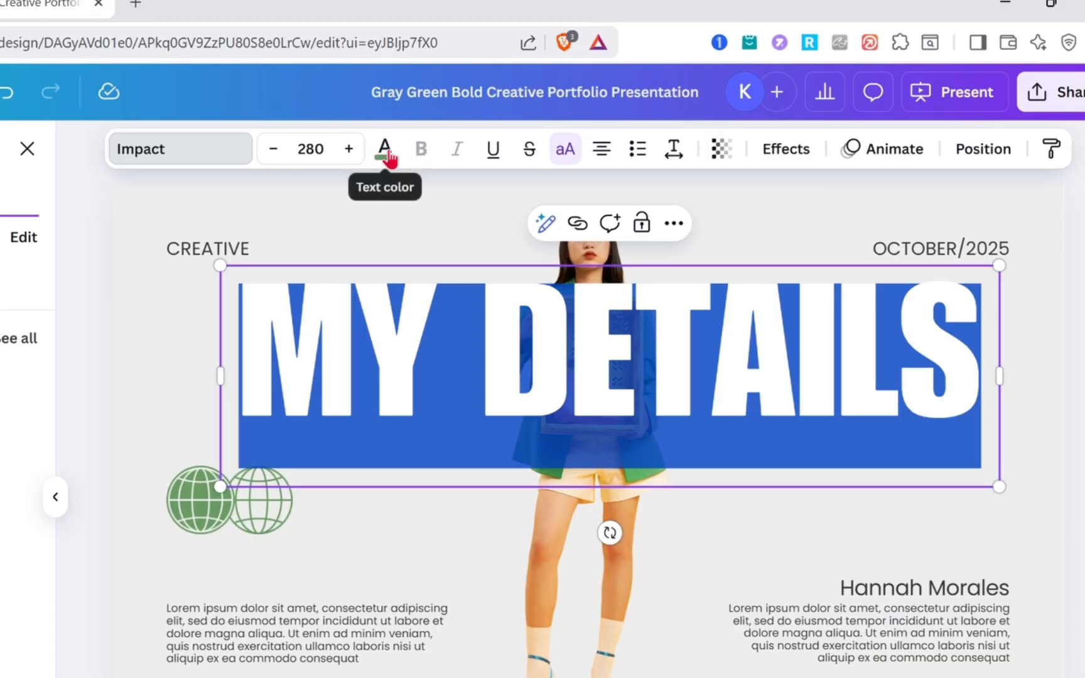
click(383, 151)
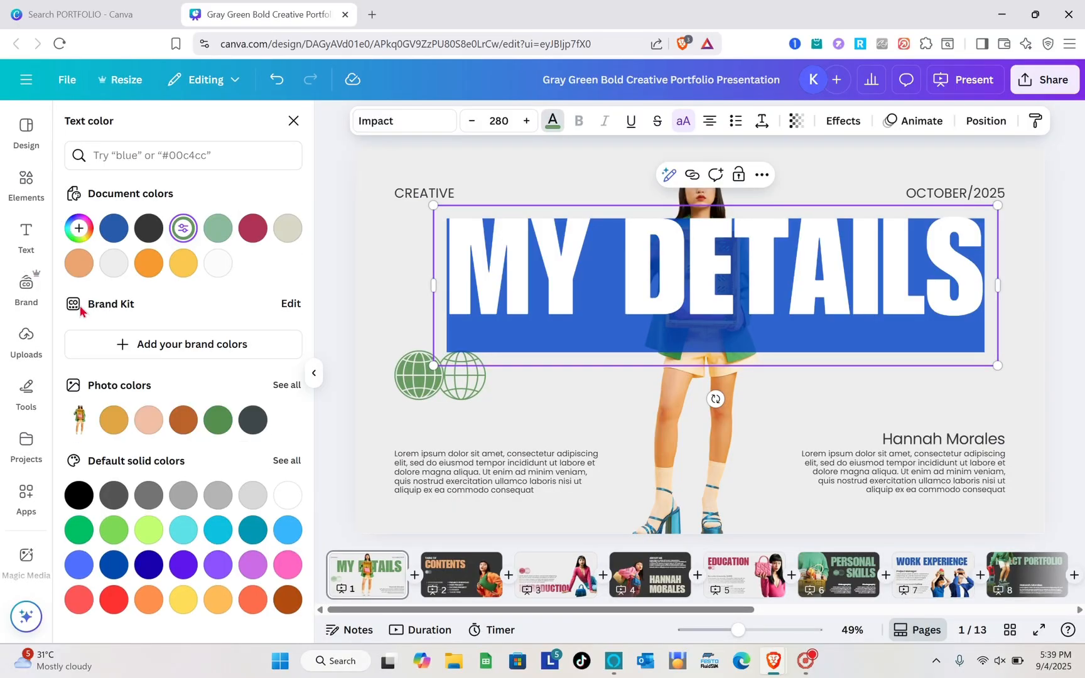
click(179, 271)
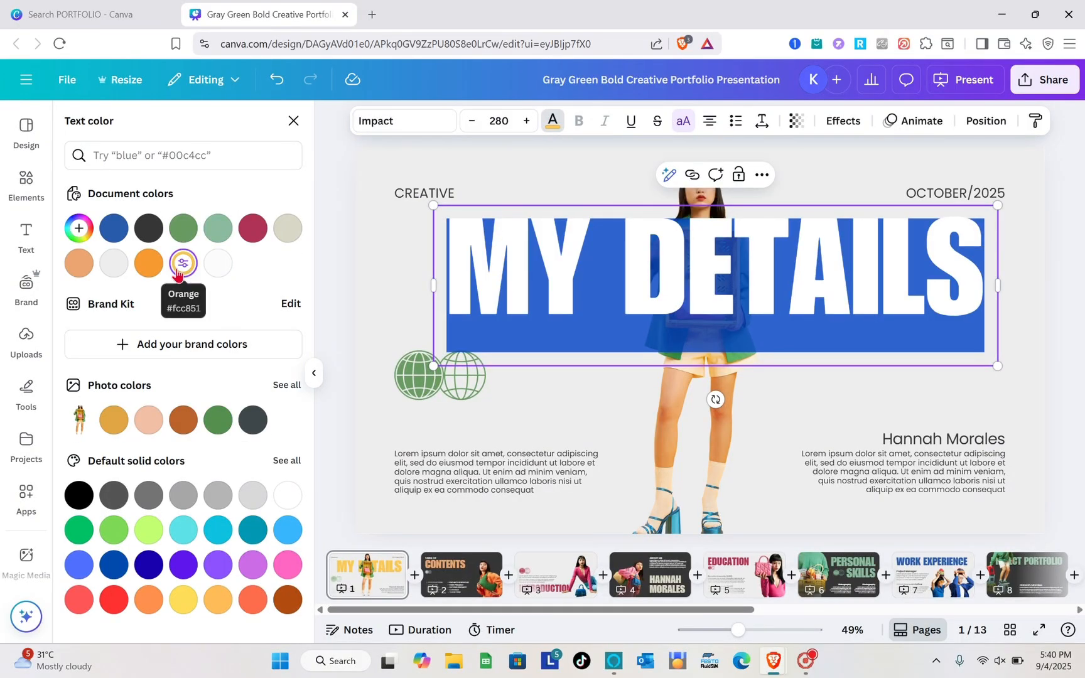
click(327, 231)
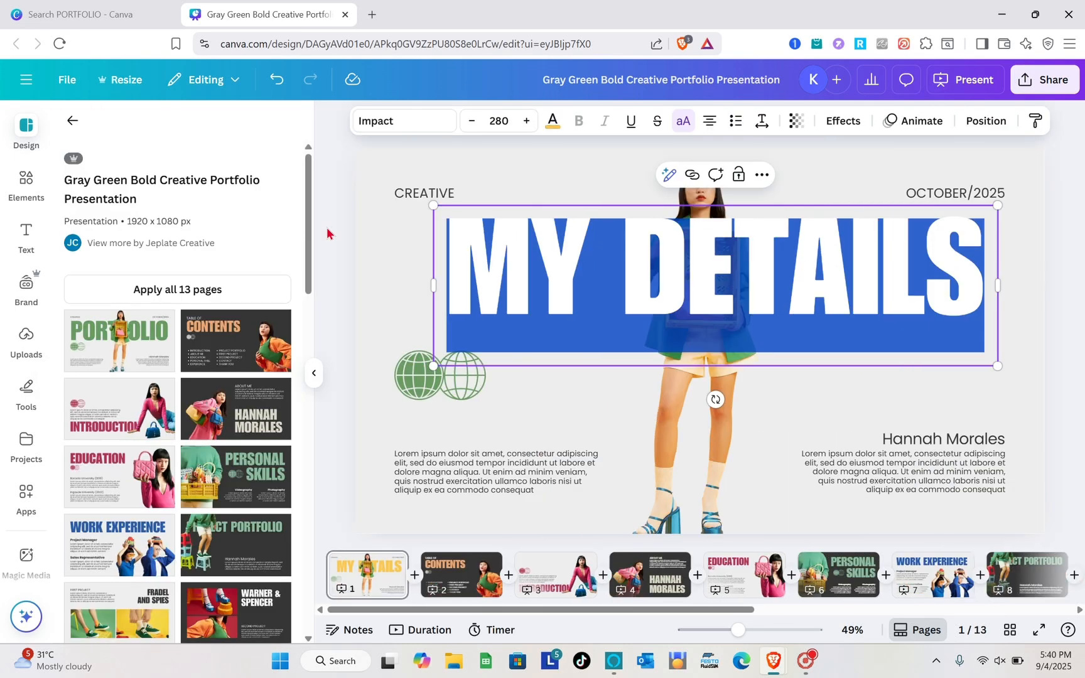
click(327, 233)
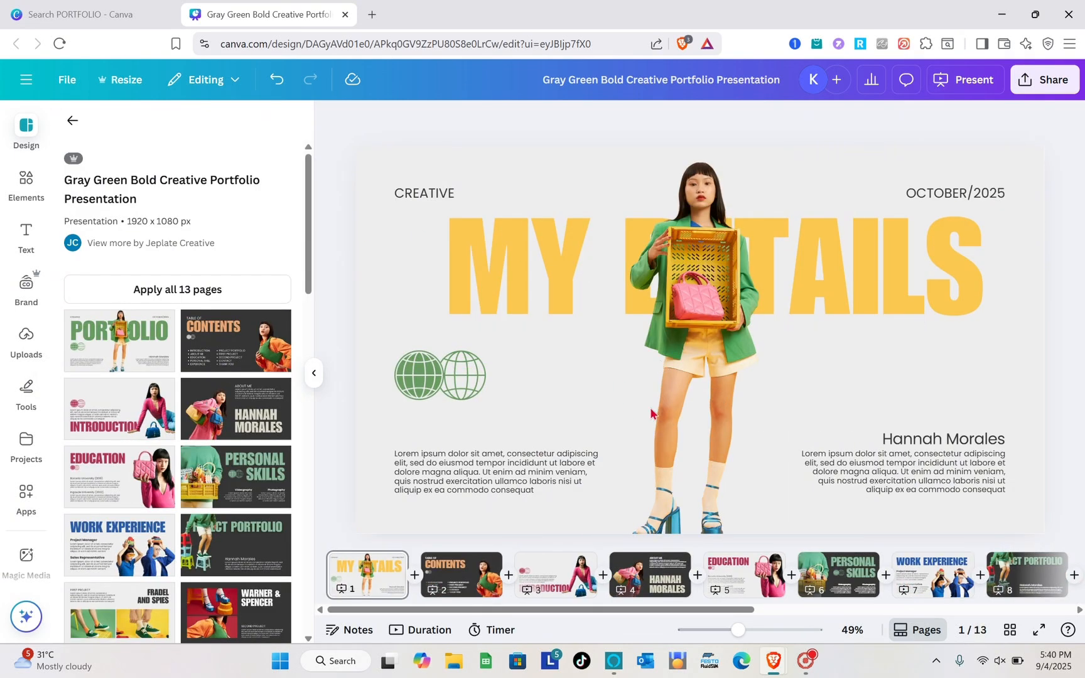
- Try the dark photo color and light yellow #d8d6c6 as the cover page background, and return it to light gray
click(574, 414)
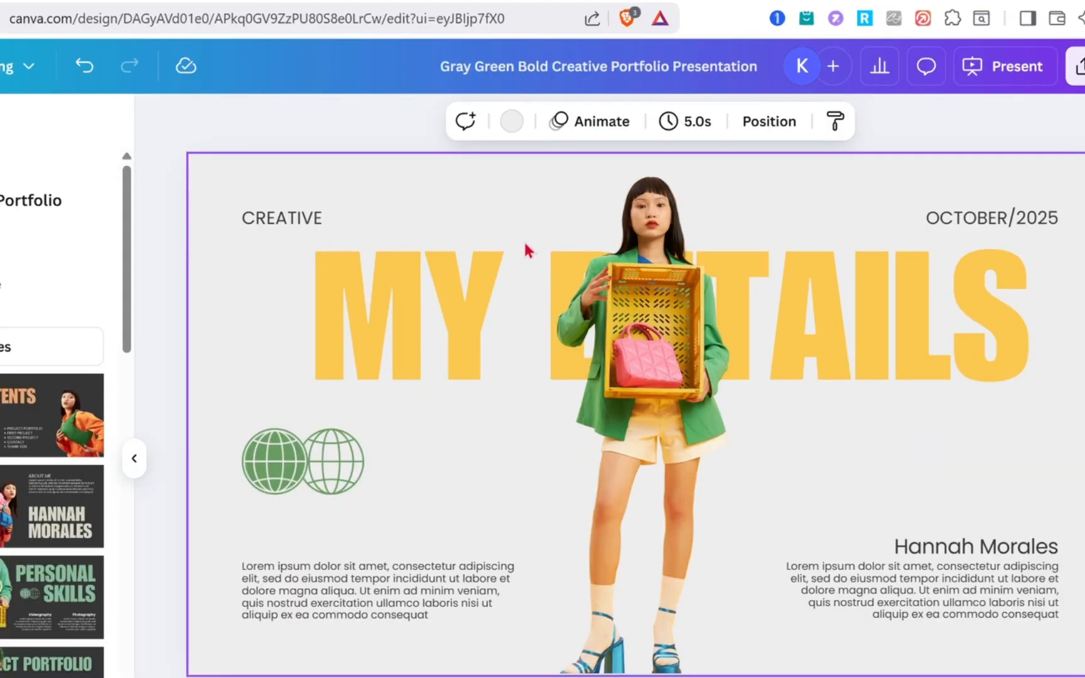
click(506, 122)
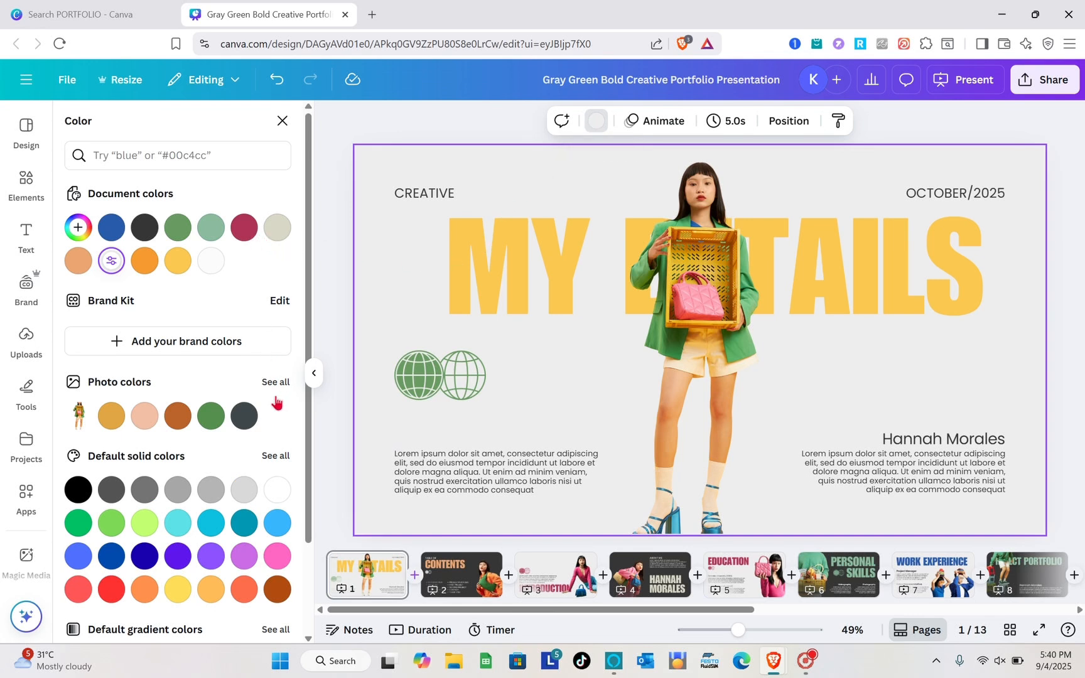
click(245, 418)
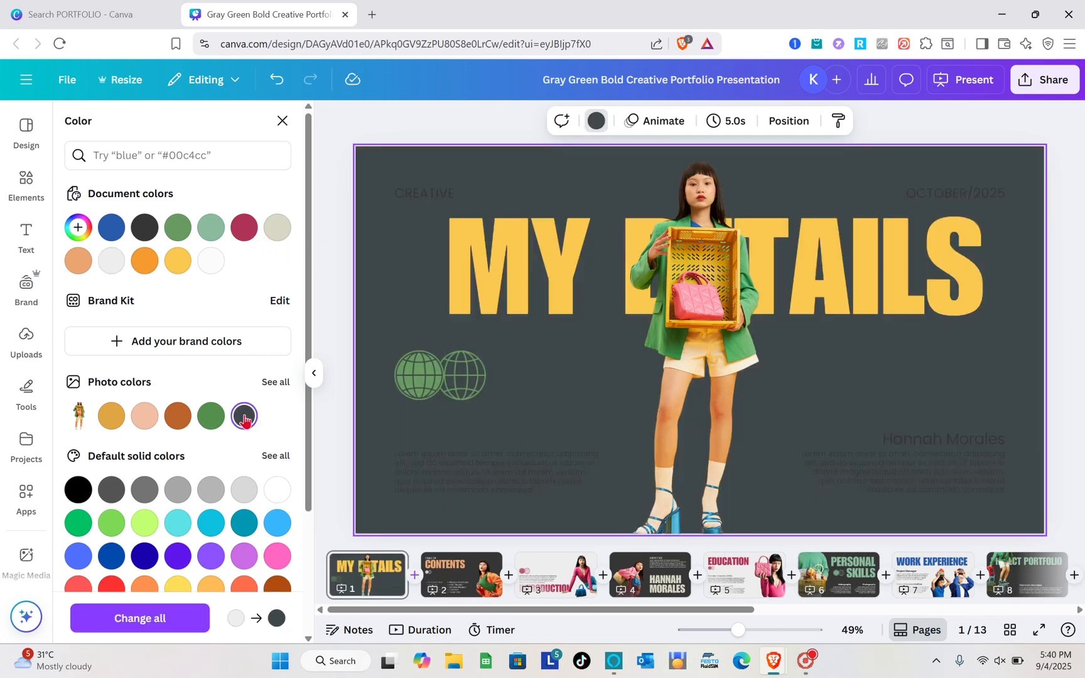
click(278, 229)
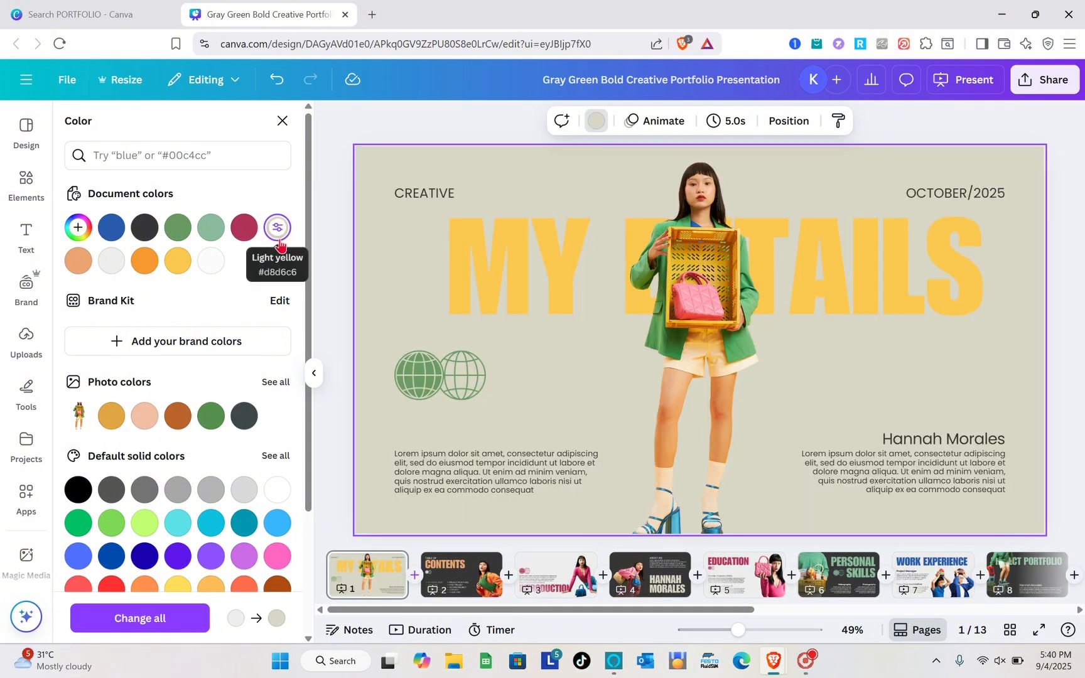
click(112, 261)
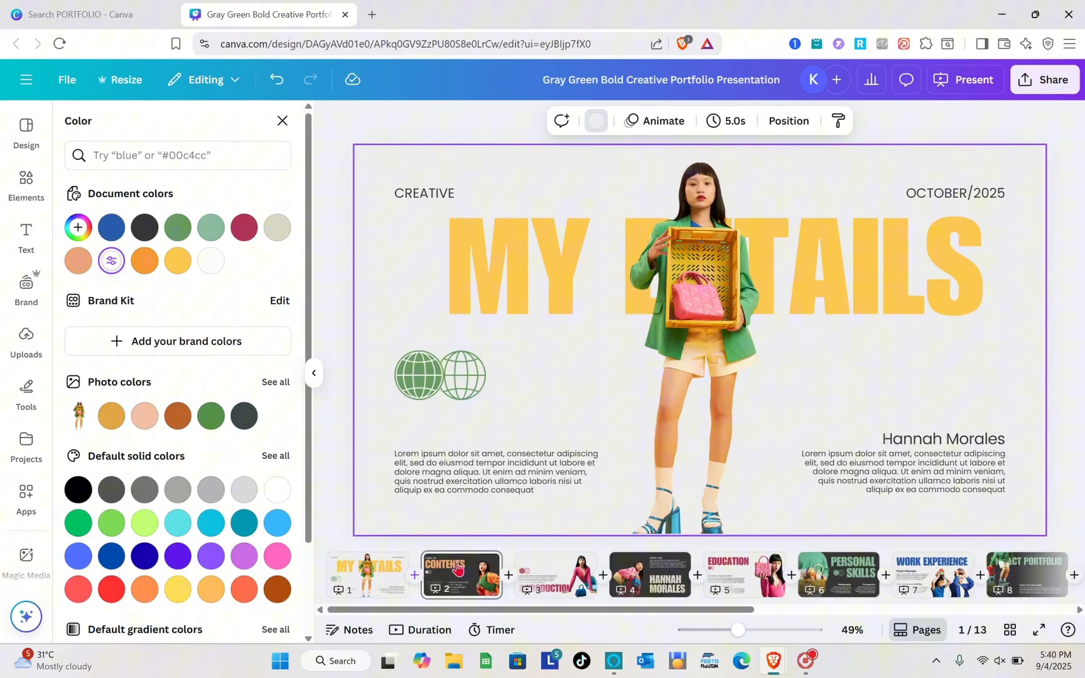
- Remove the SECOND PROJECT entry from the table of contents list on page 2
click(624, 667)
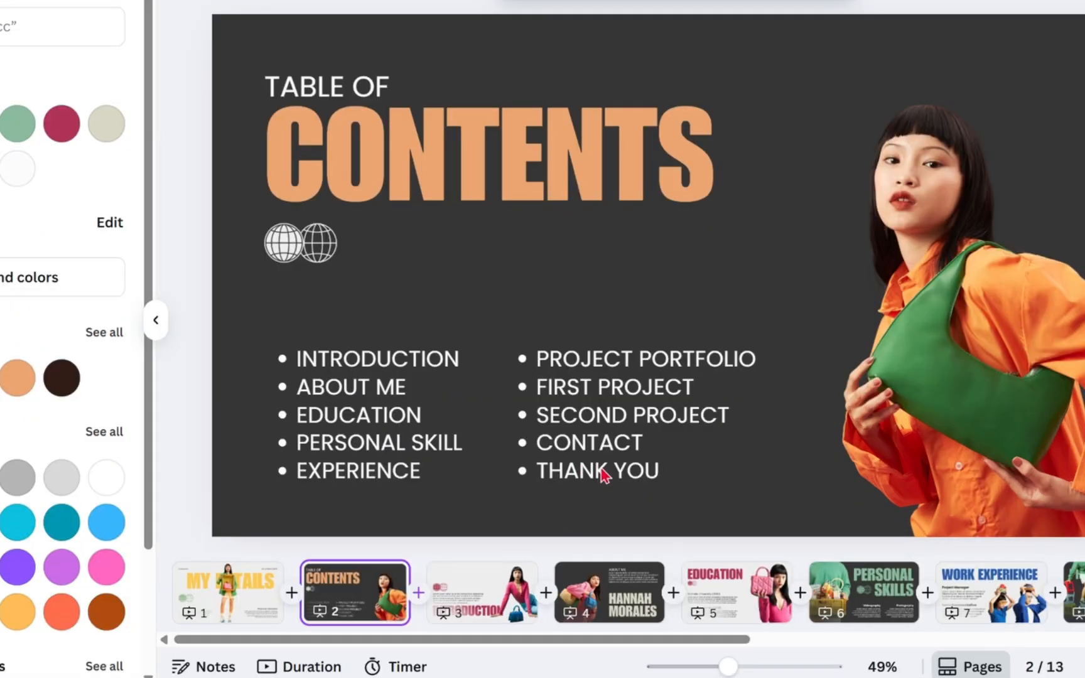
click(603, 472)
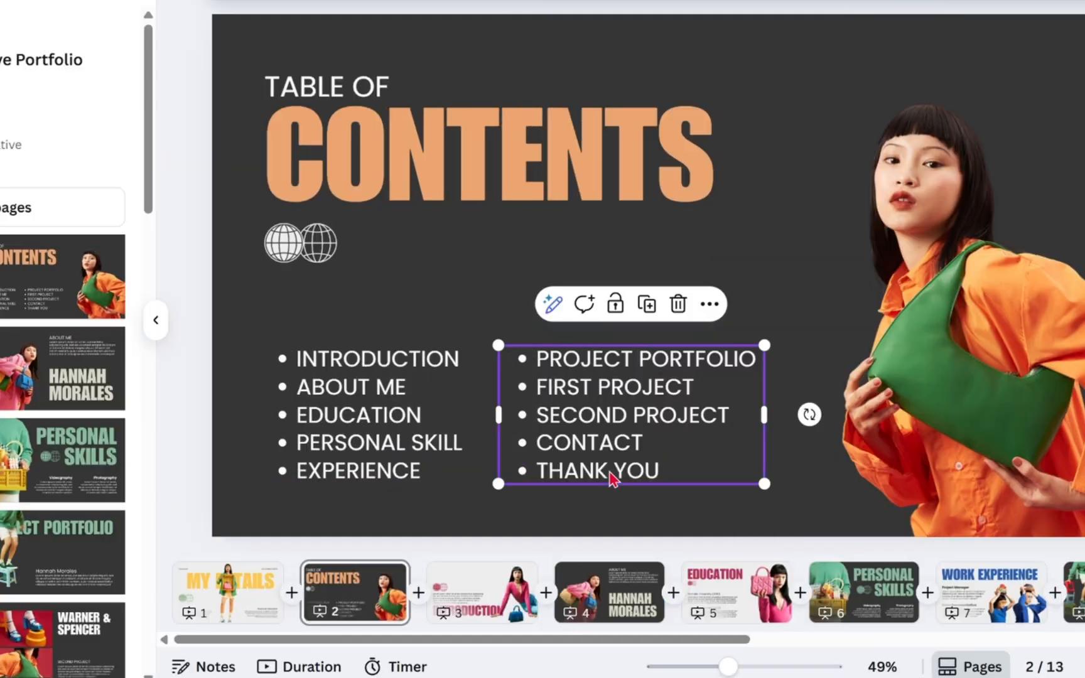
double_click(602, 471)
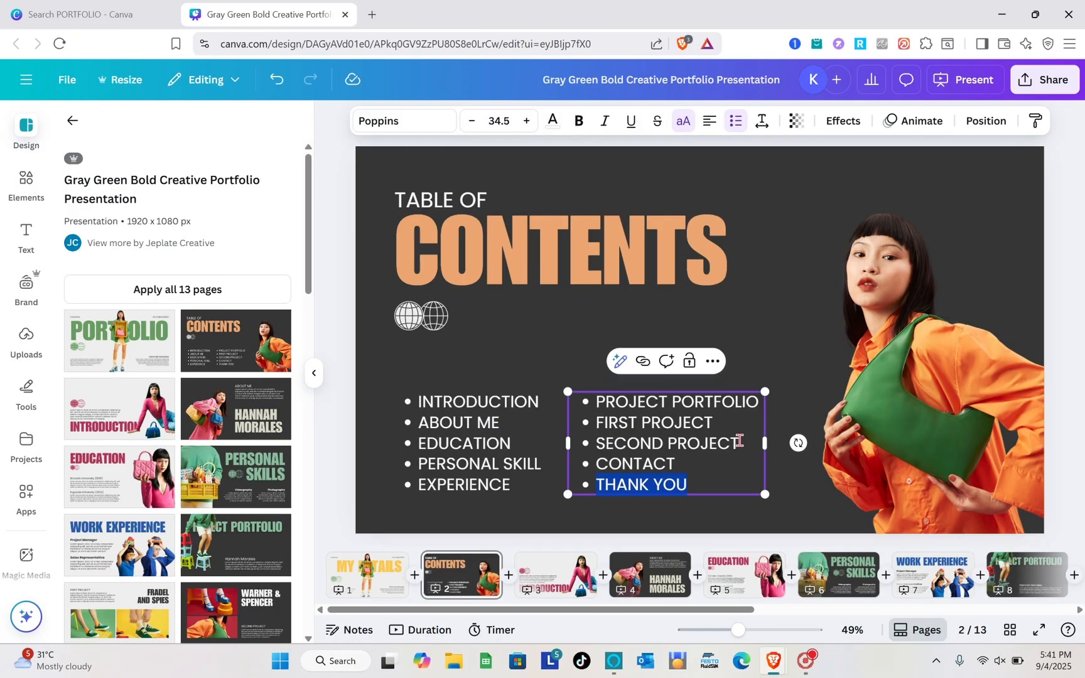
drag(726, 410, 529, 407)
drag(591, 439, 589, 447)
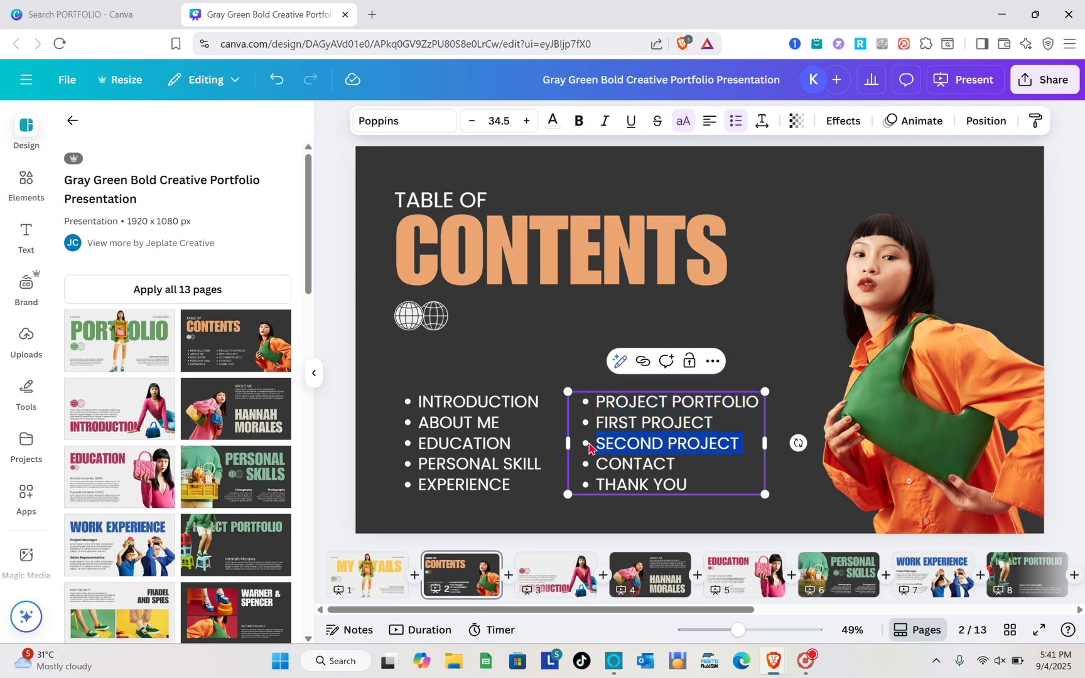
key(BackSpace)
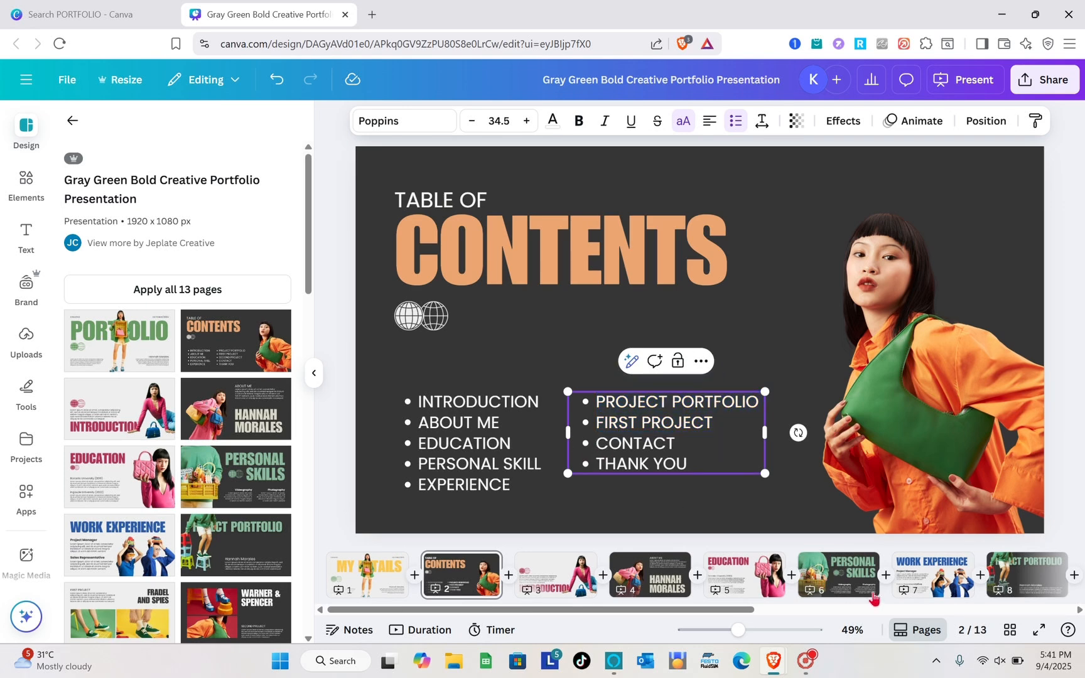
- Delete the BEST PROJECT page, page 11, from the presentation
scroll(867, 594, right, 3)
scroll(866, 593, right, 3)
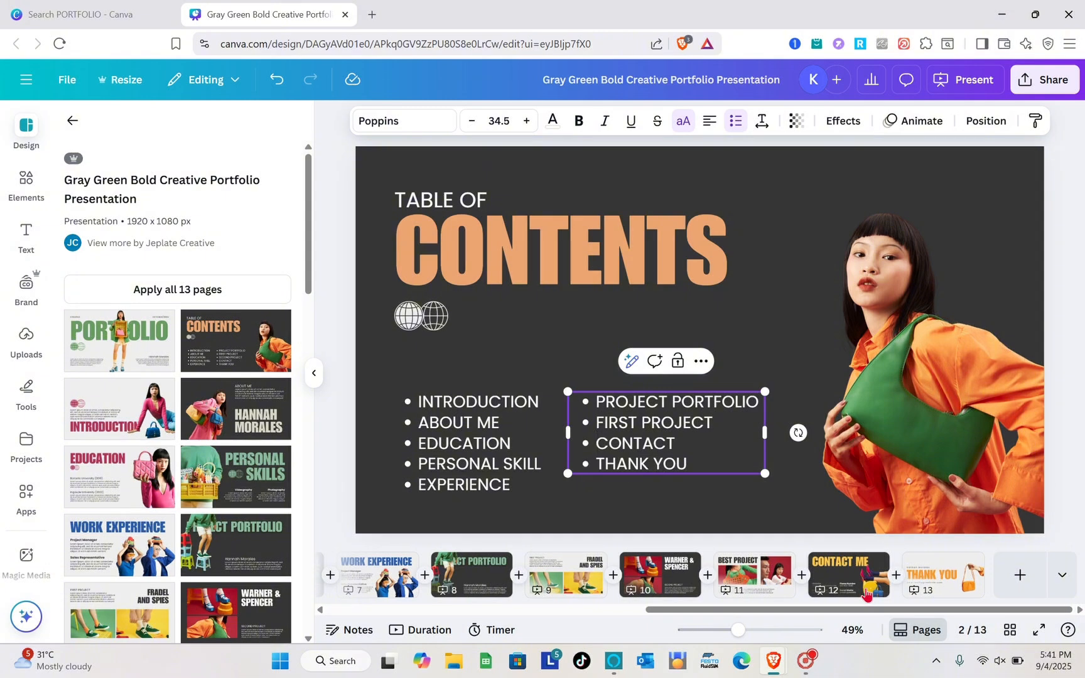
click(743, 581)
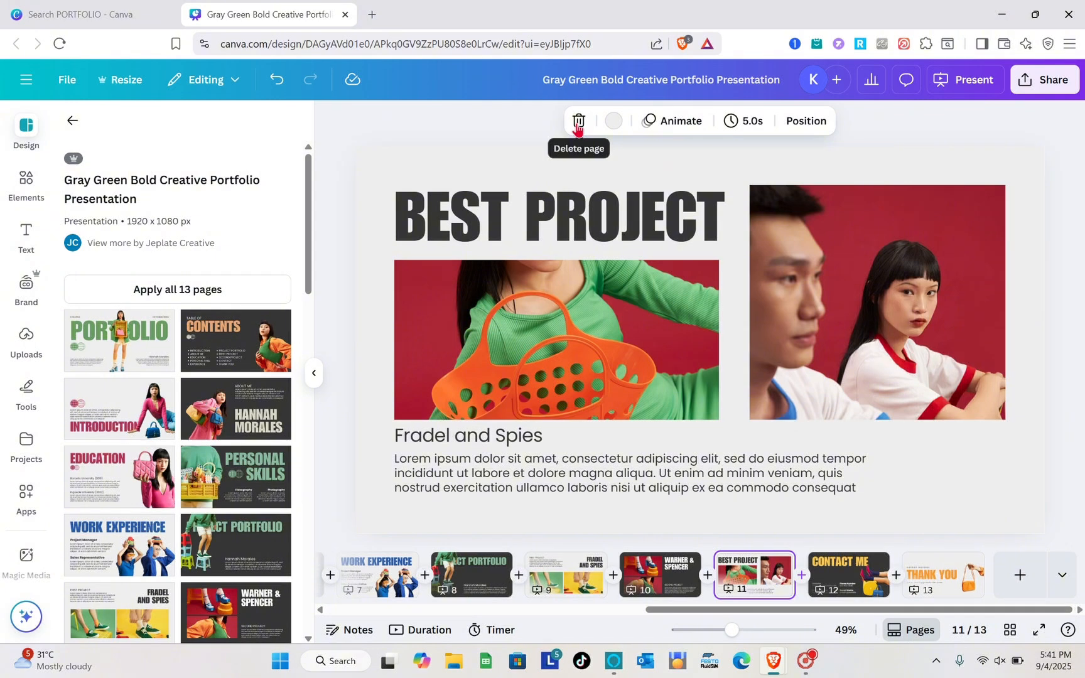
click(578, 123)
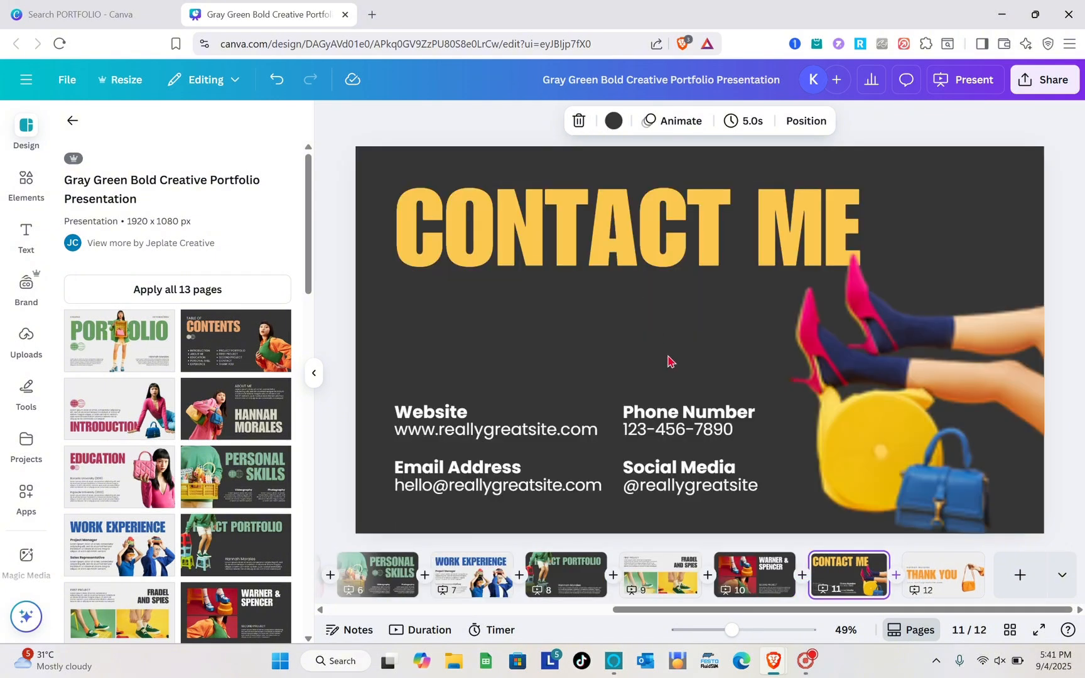
- Move the woman's cutout photo on page 3 right and slightly down, clear of the INTRODUCTION title, checking its background remover options without changing them
scroll(535, 574, up, 5)
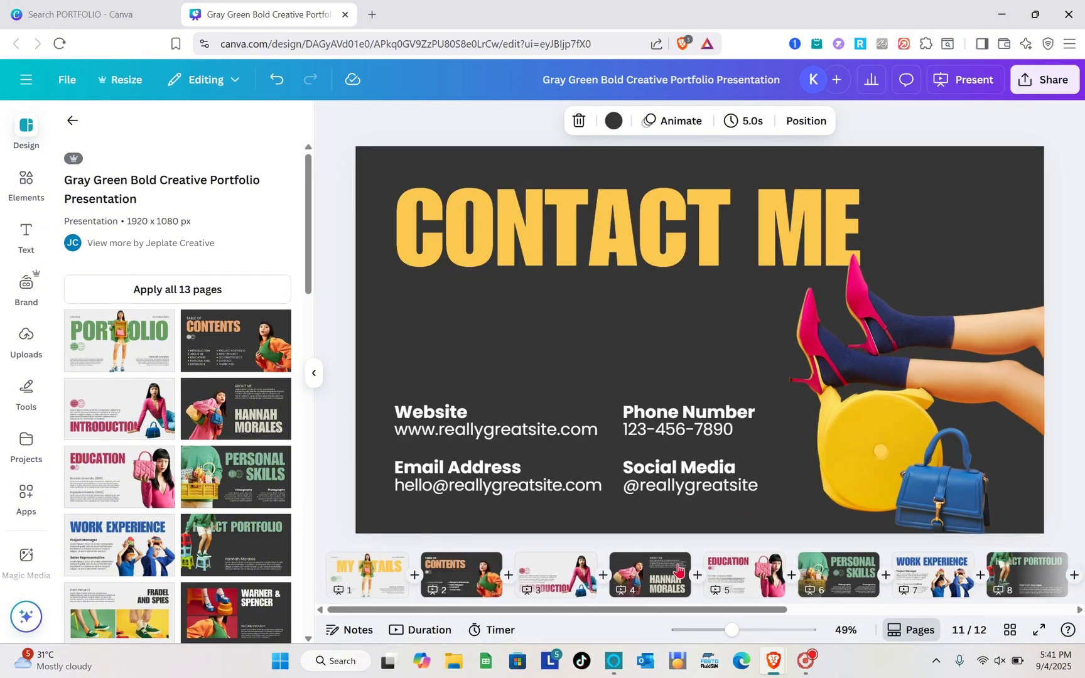
click(535, 577)
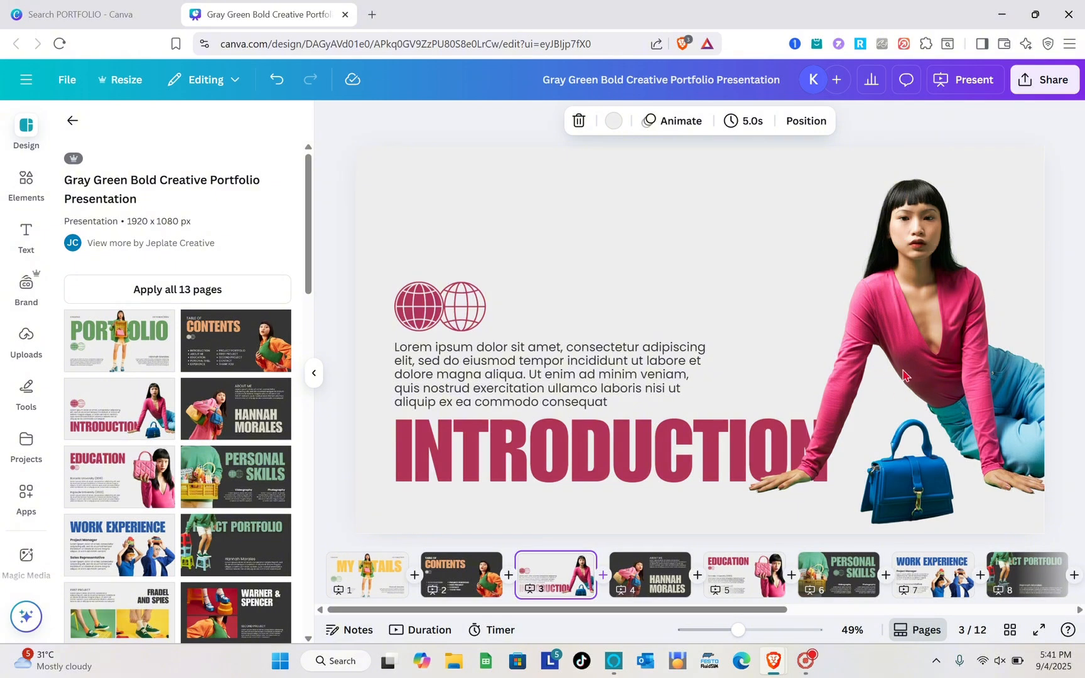
mouse_move(942, 353)
mouse_down()
mouse_move(902, 356)
mouse_move(931, 347)
mouse_up()
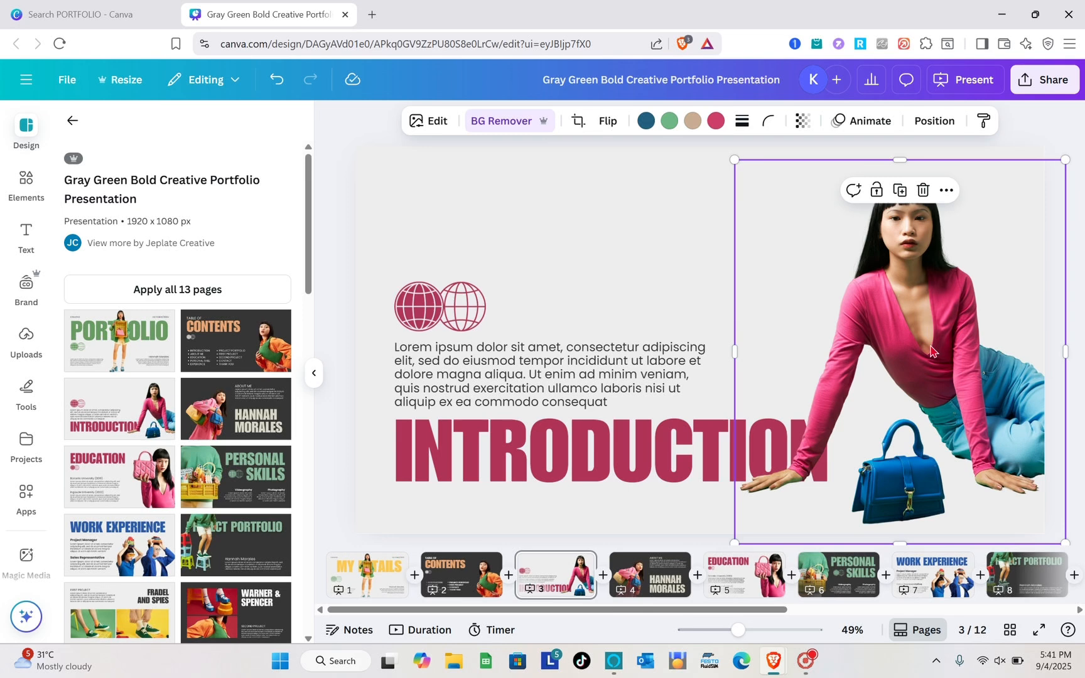
click(494, 124)
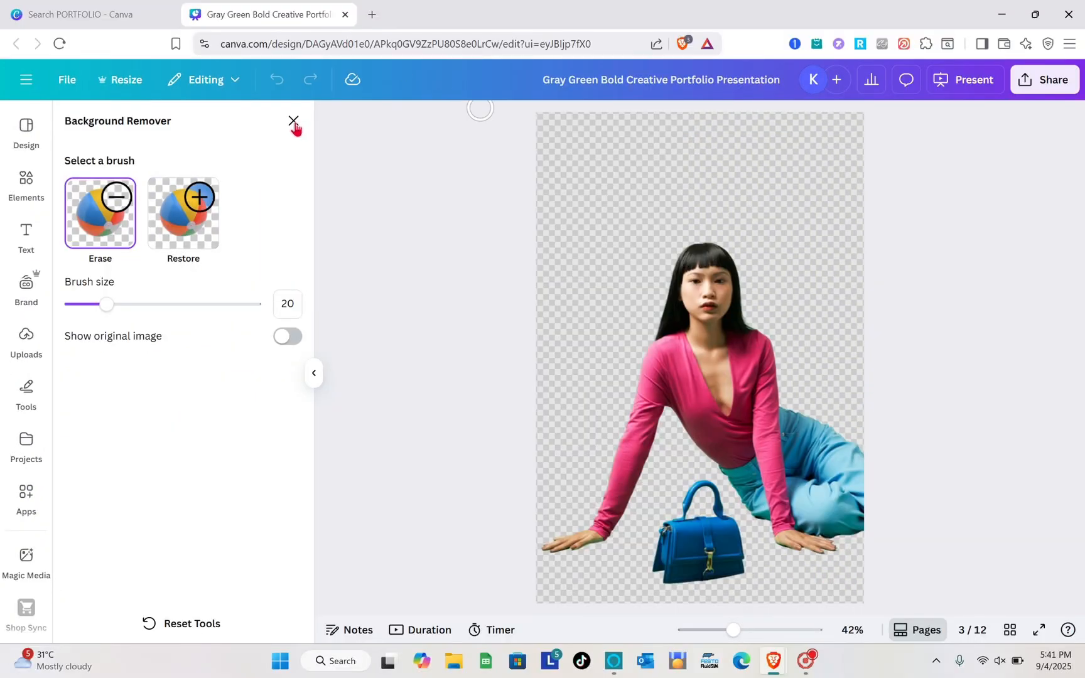
click(293, 122)
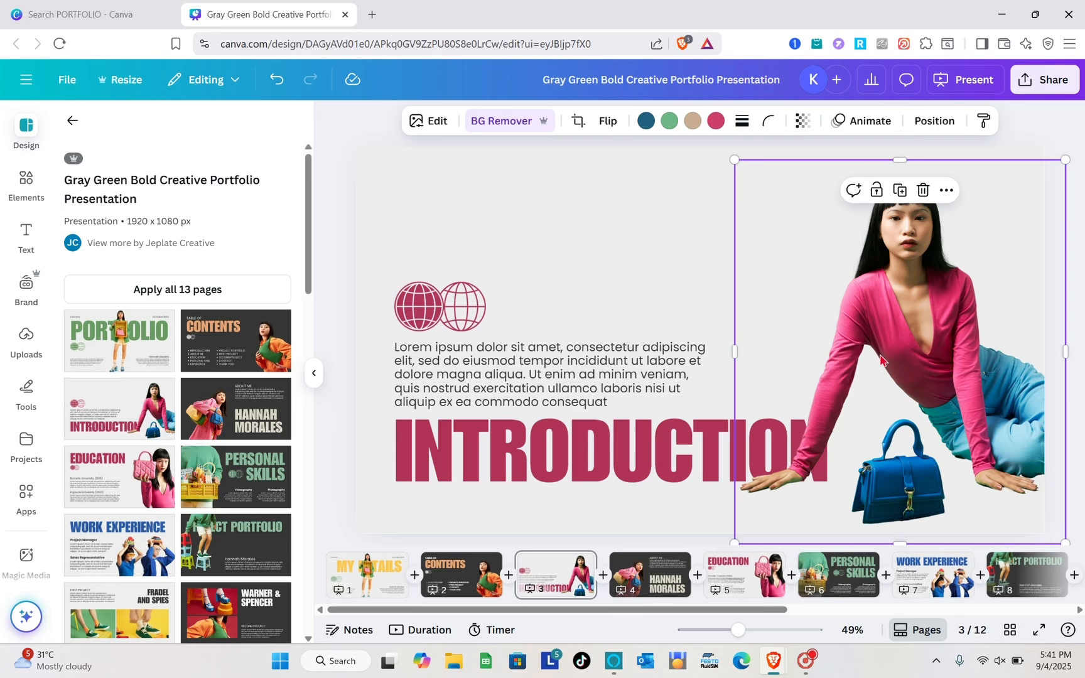
drag(881, 360, 924, 367)
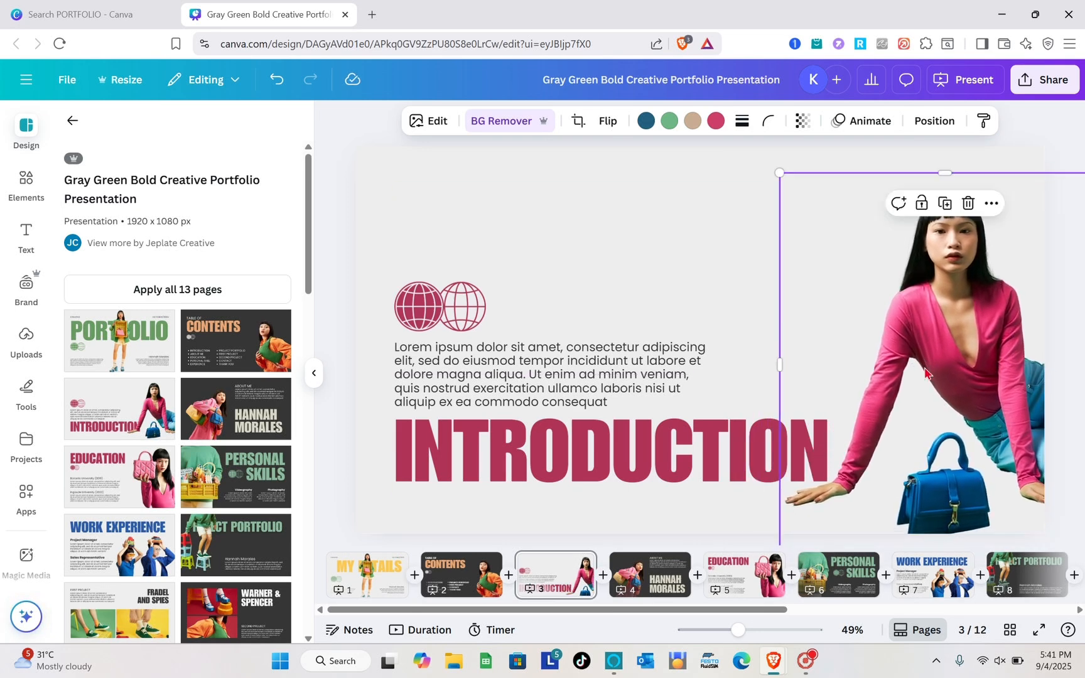
- Select all of the paragraph text above the INTRODUCTION title on page 3 and view its font choices
click(461, 404)
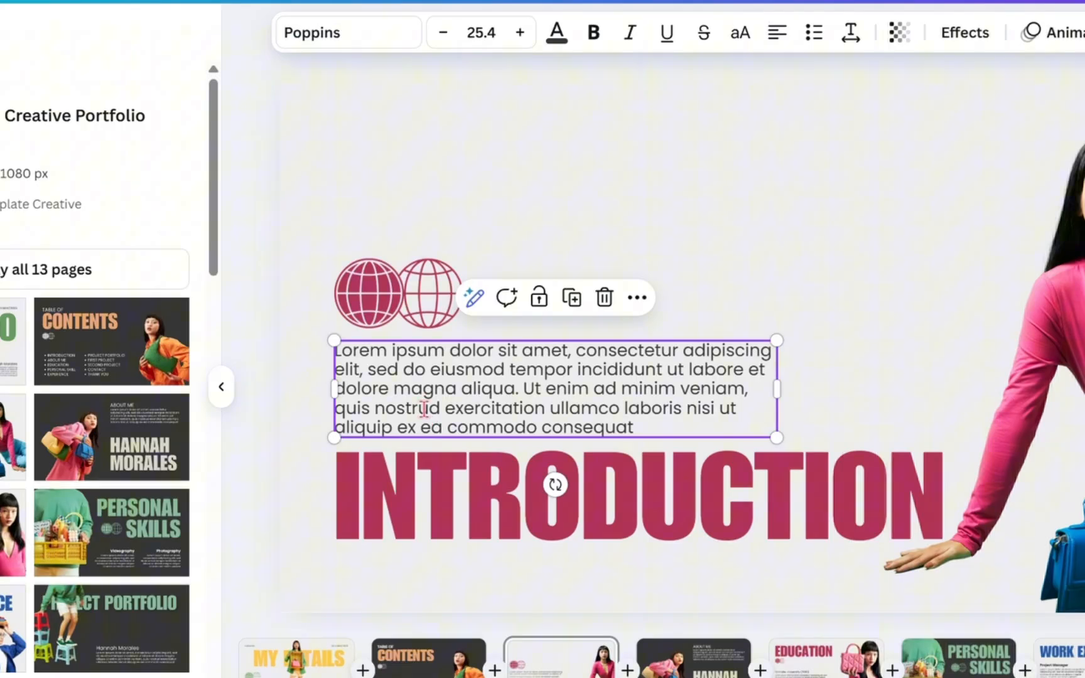
double_click(460, 389)
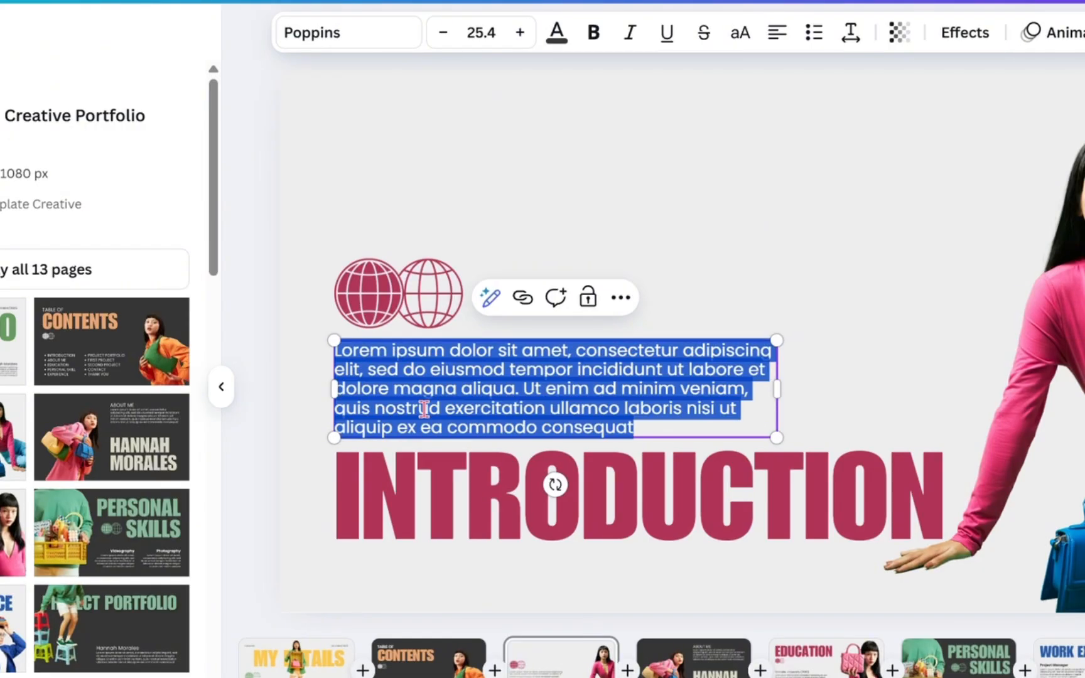
click(358, 37)
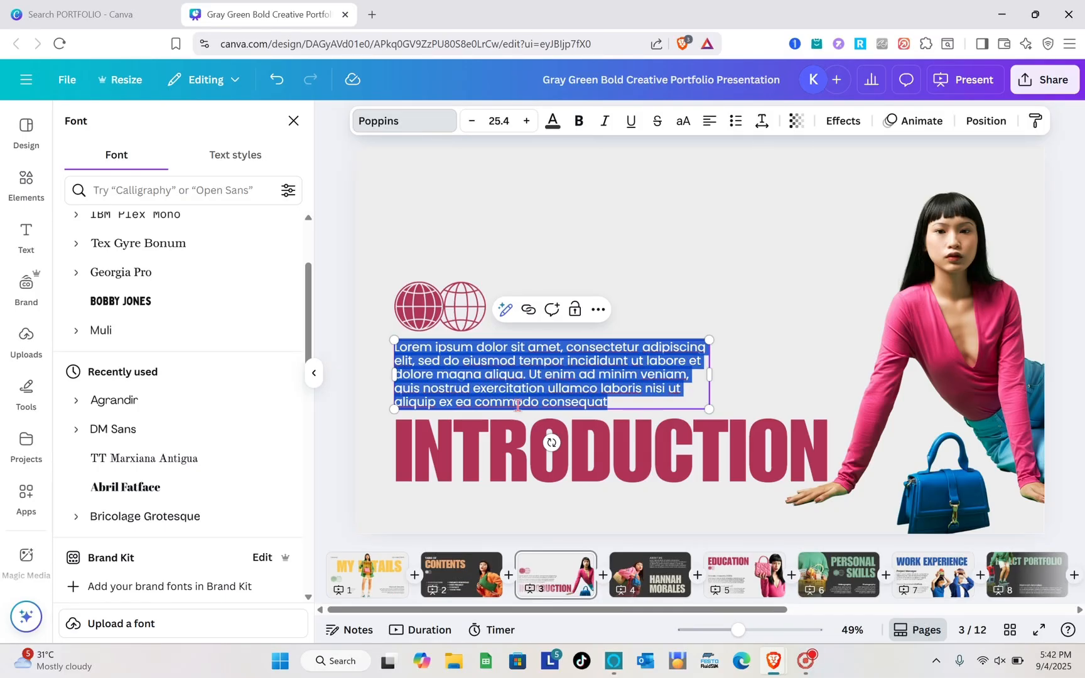
- Examine the text and photos on pages 4 to 7: About Me, Education, Personal Skills and Work Experience
click(636, 580)
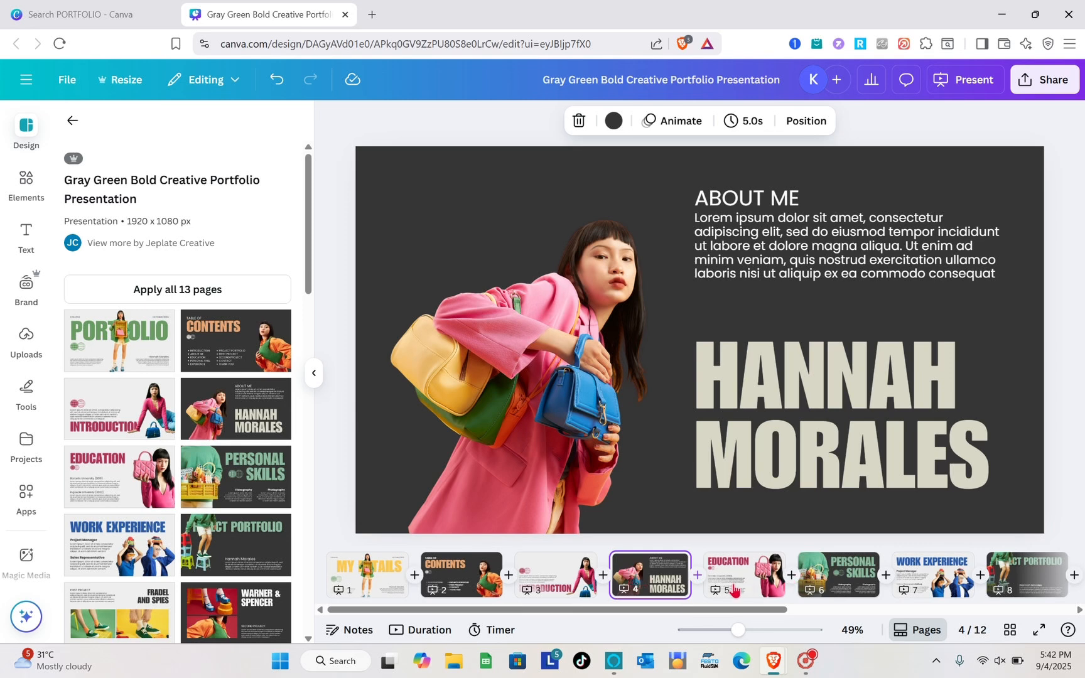
click(734, 589)
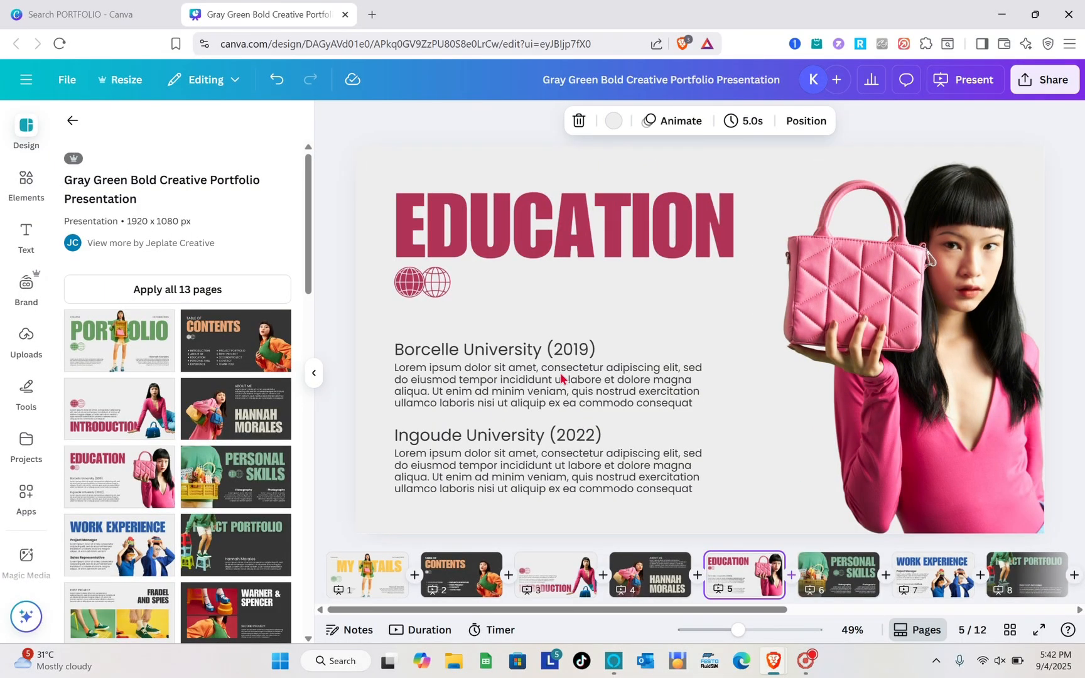
click(949, 419)
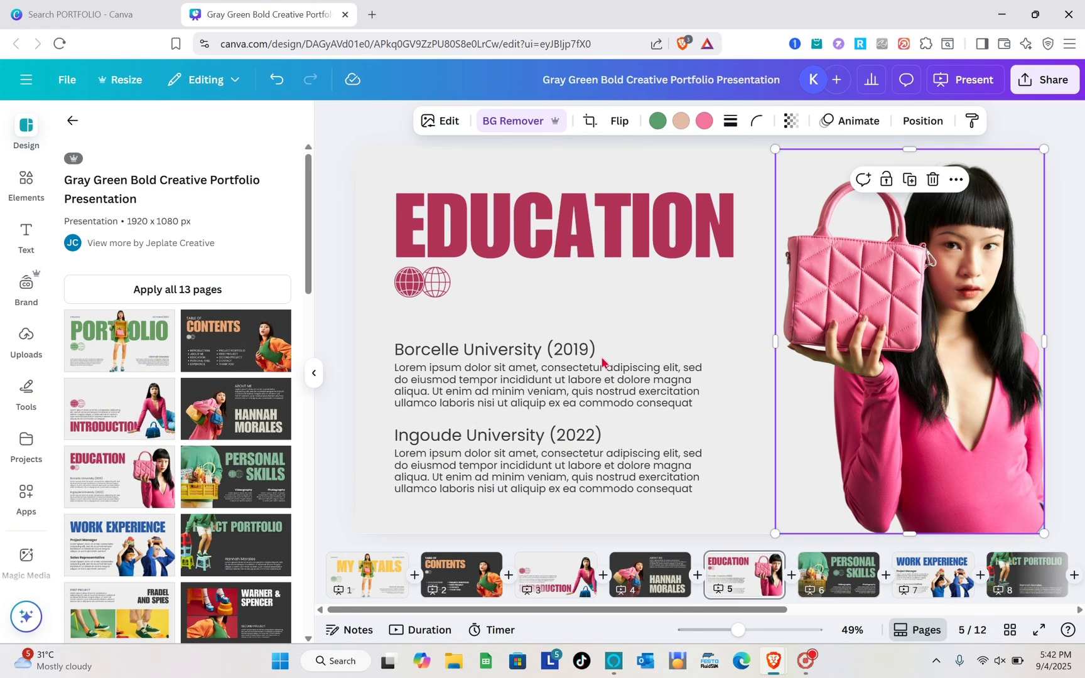
click(843, 587)
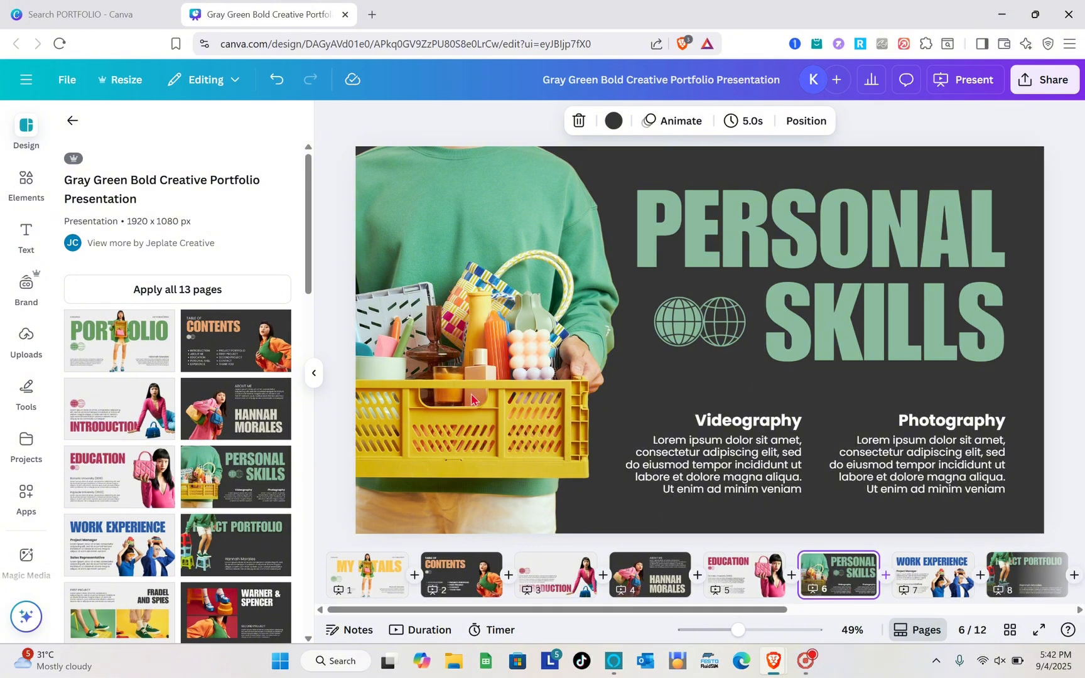
click(479, 363)
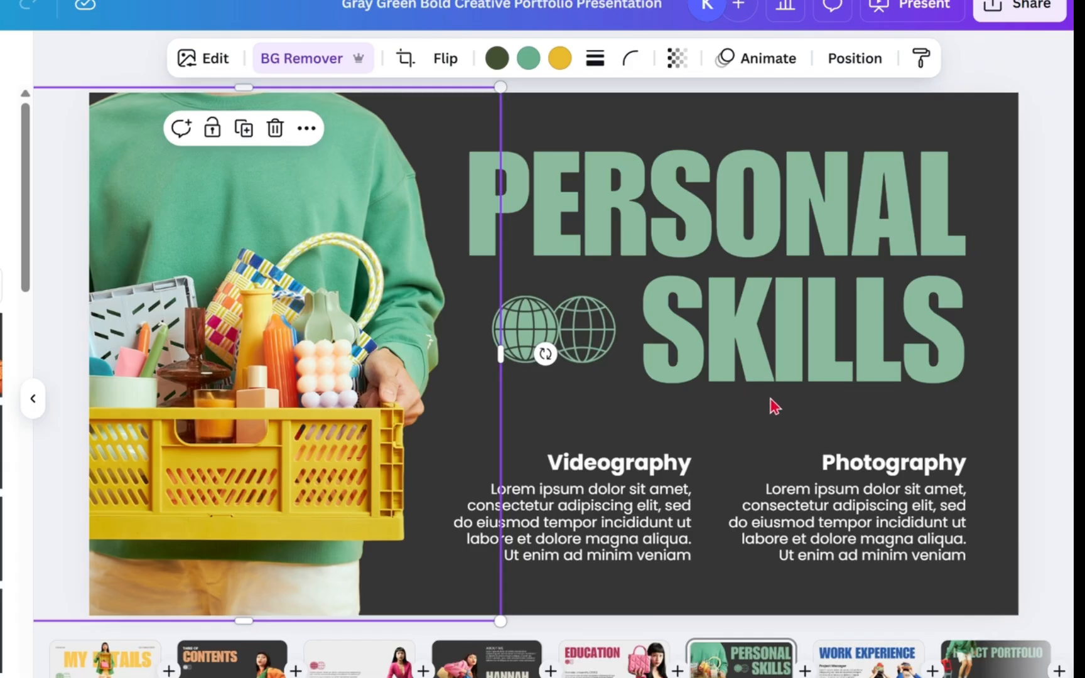
click(775, 406)
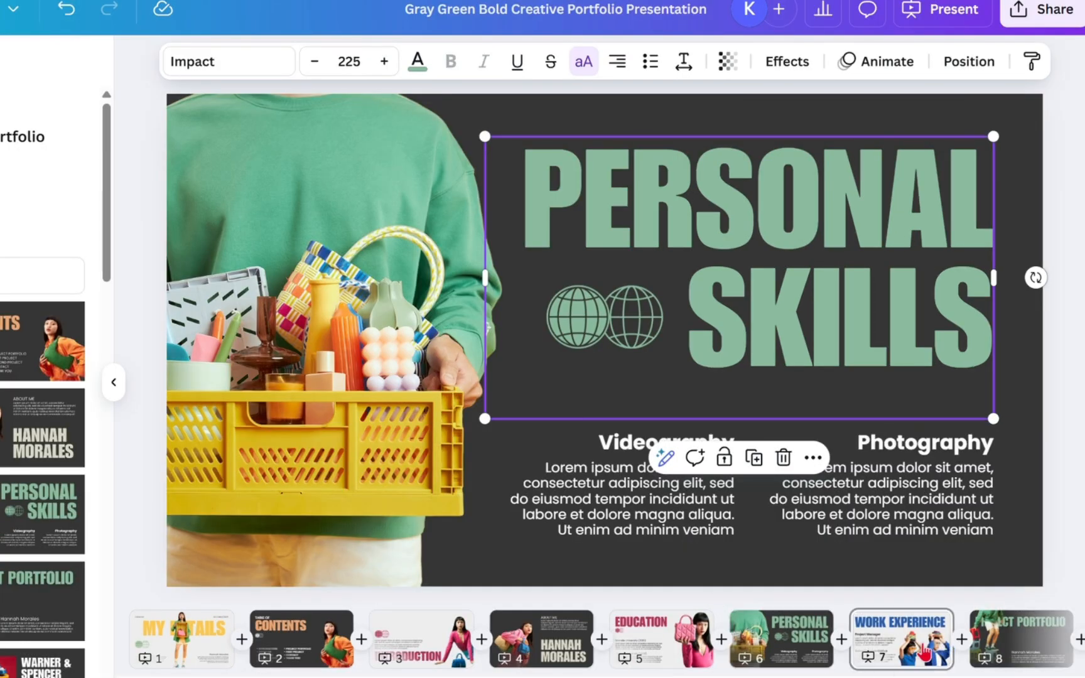
click(951, 588)
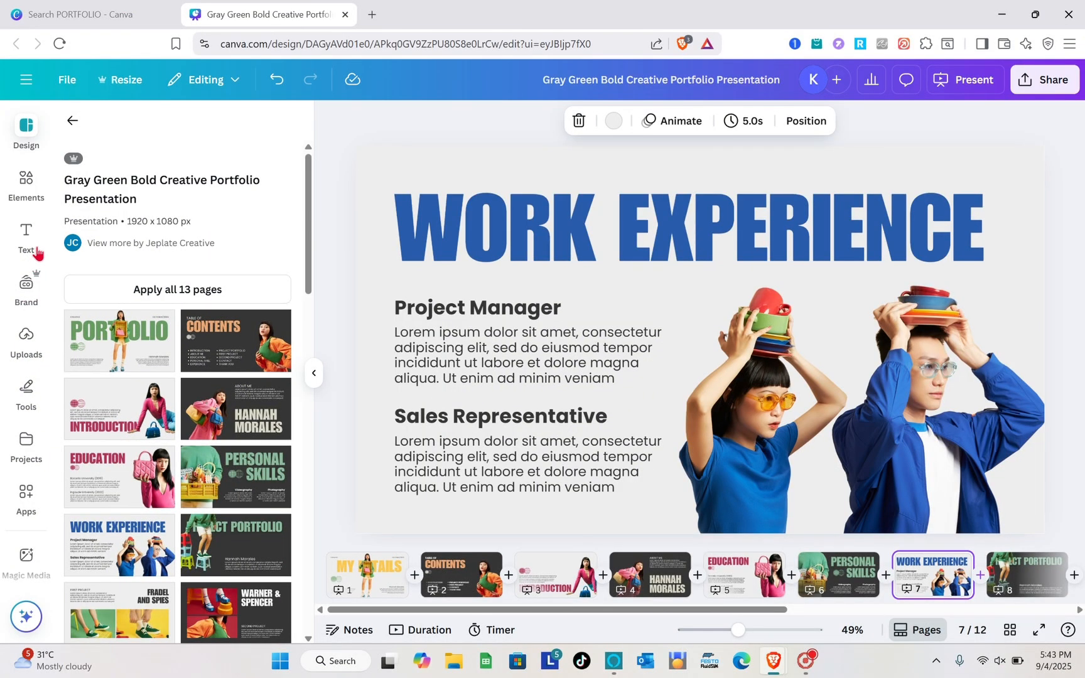
- Look over the available text styles and graphic elements, and view the SECOND PROJECT page, page 10
click(26, 236)
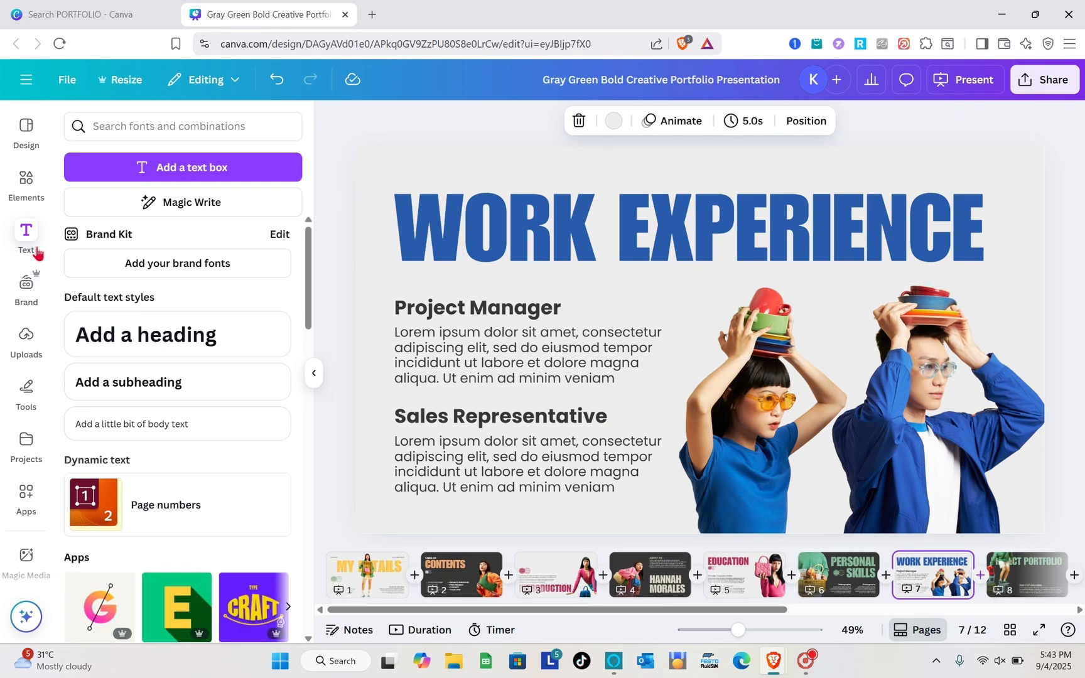
click(25, 196)
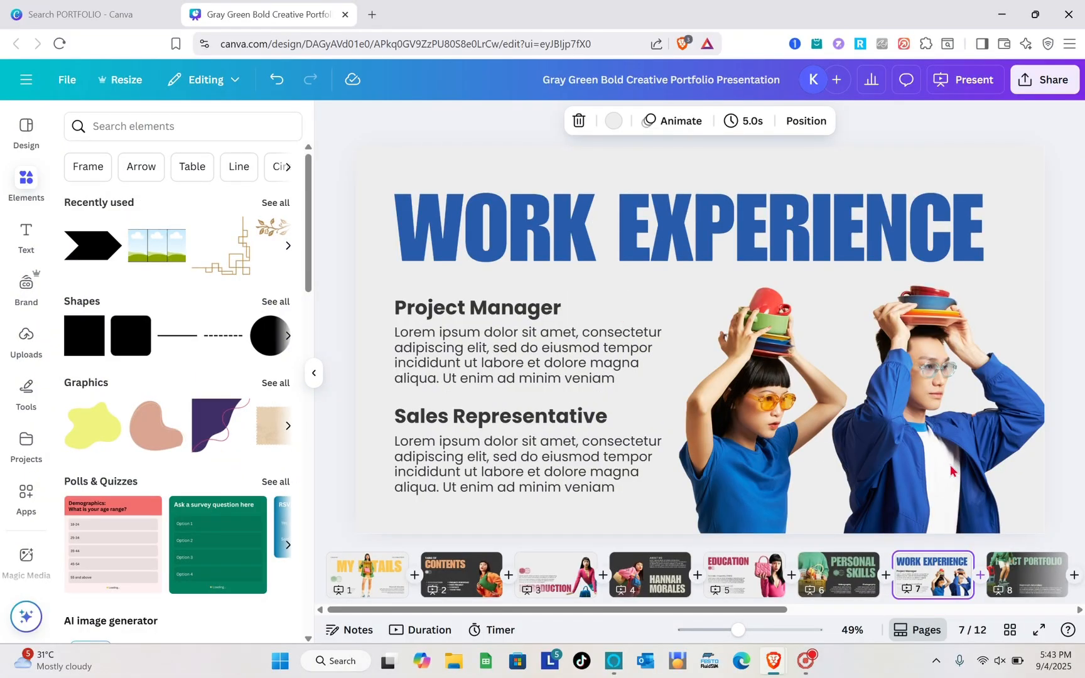
scroll(866, 569, right, 5)
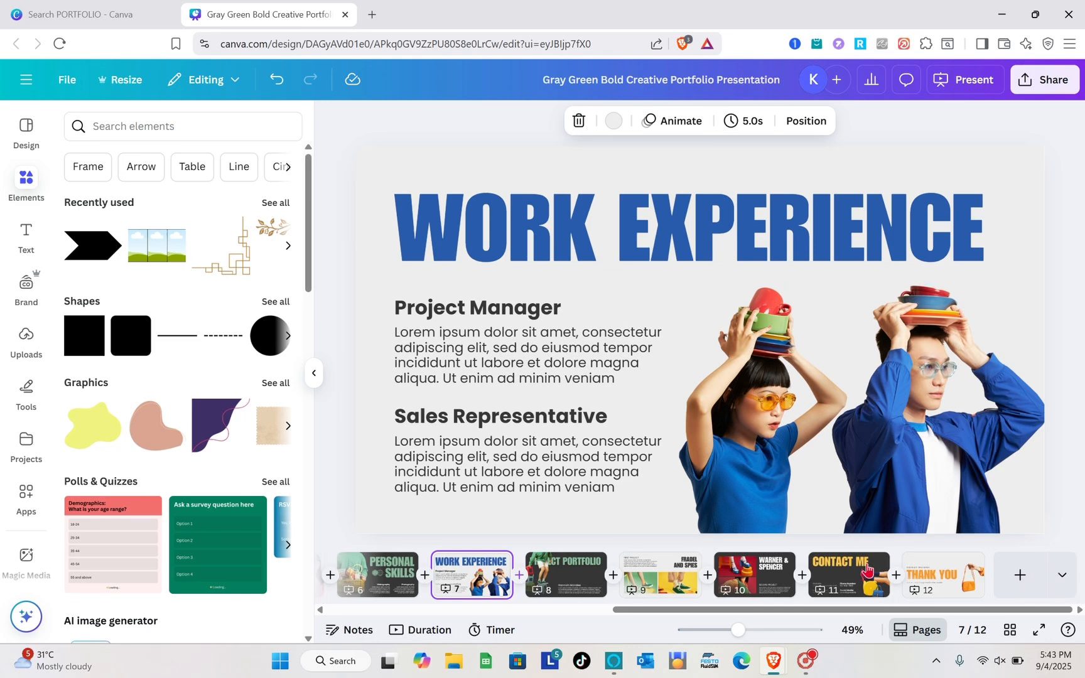
click(747, 585)
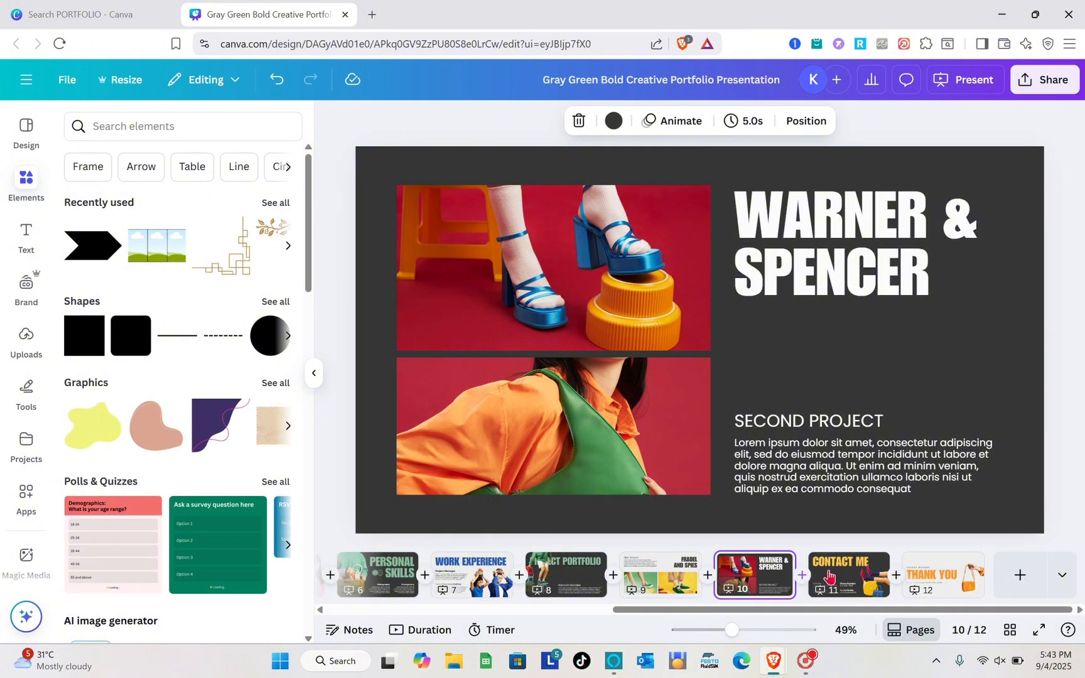
scroll(661, 565, left, 5)
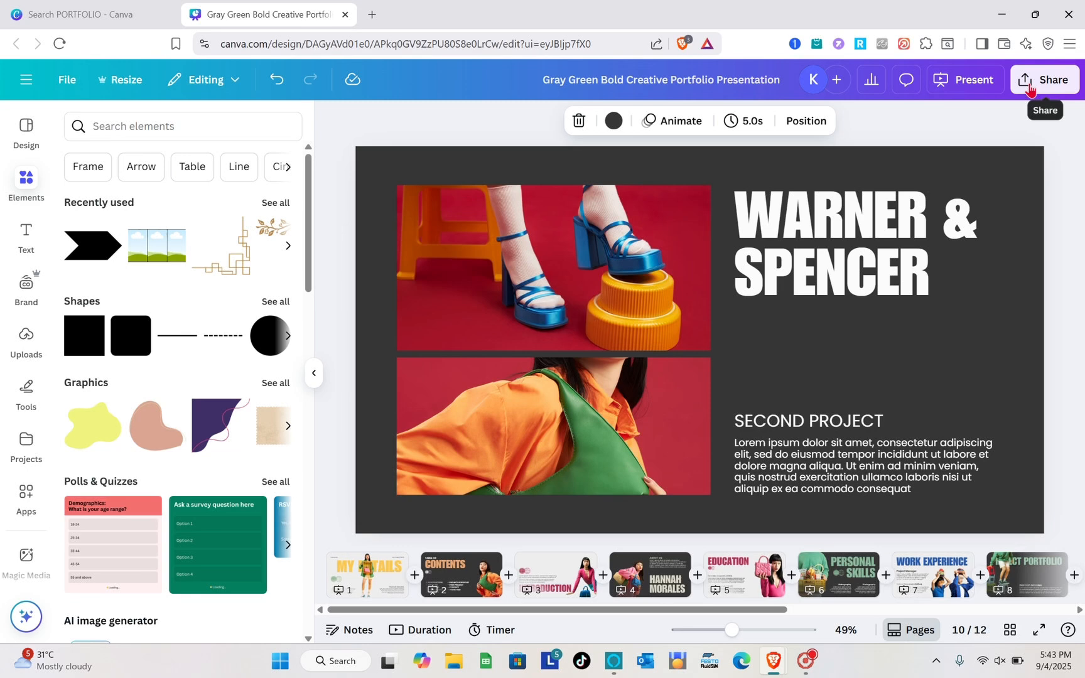
- Publish the portfolio presentation as a website at the suggested site address
click(1030, 91)
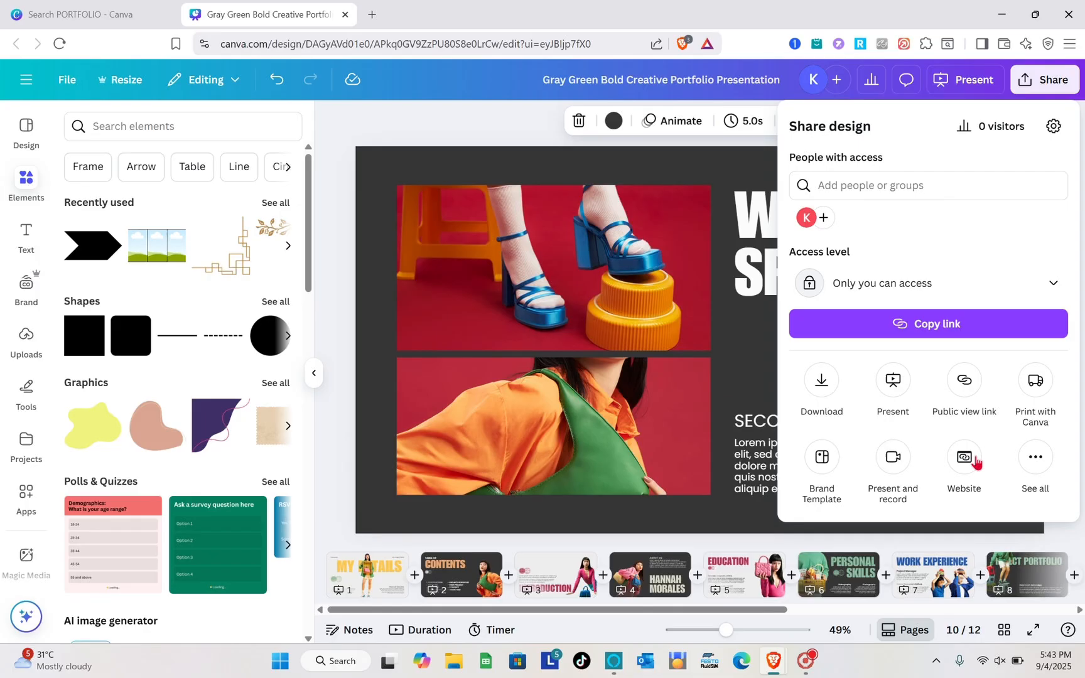
click(913, 593)
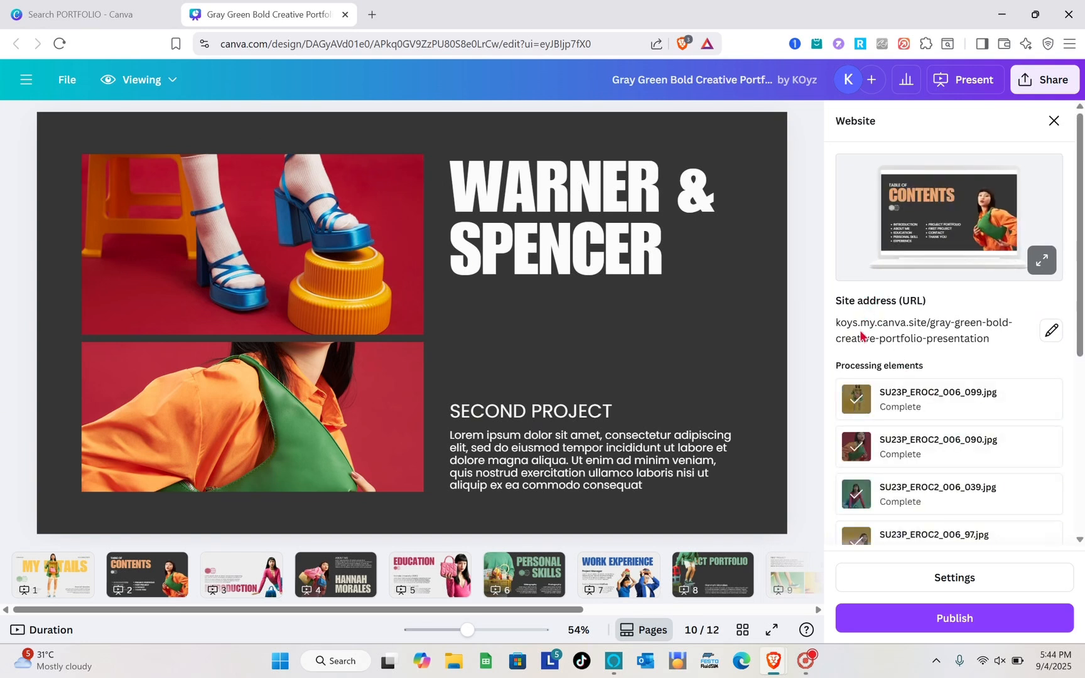
scroll(995, 550, down, 5)
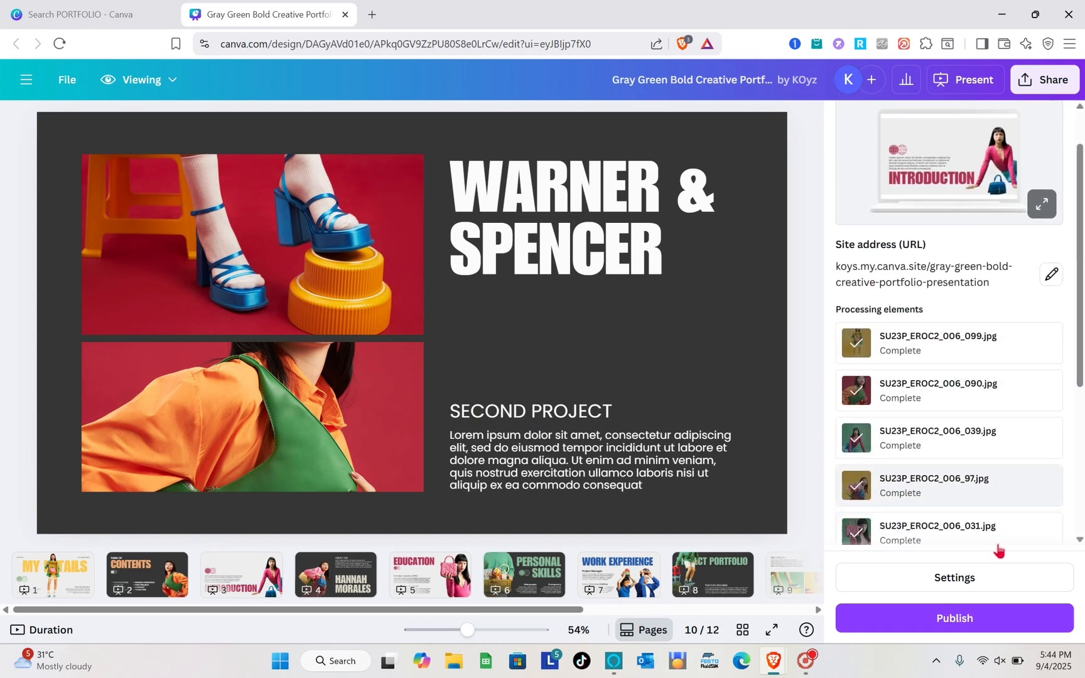
click(979, 621)
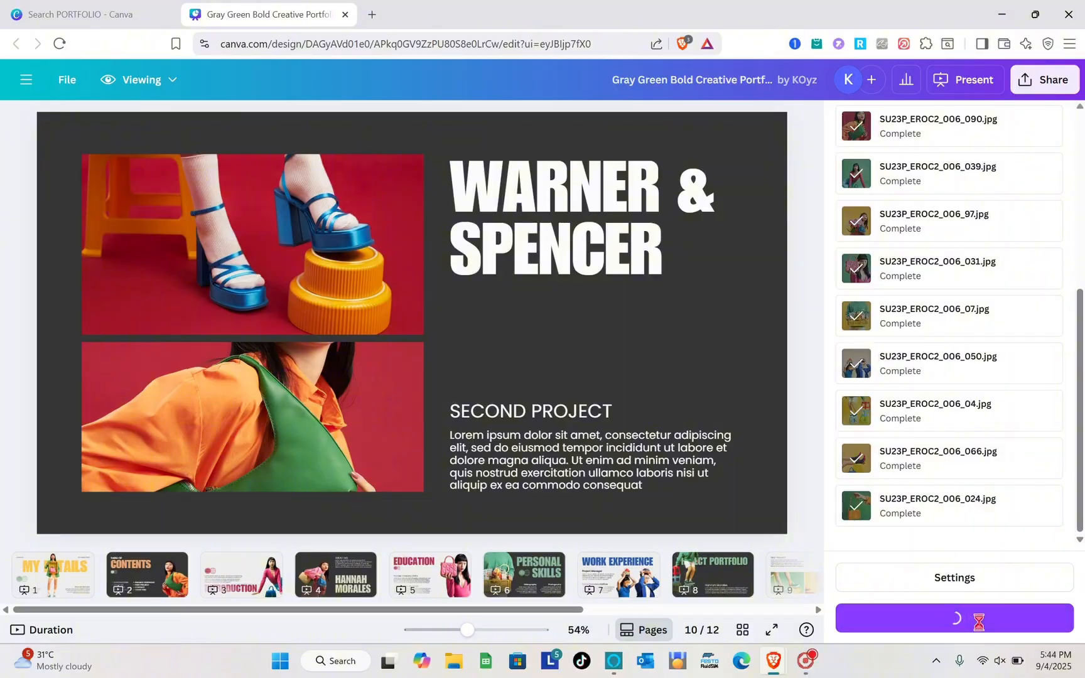